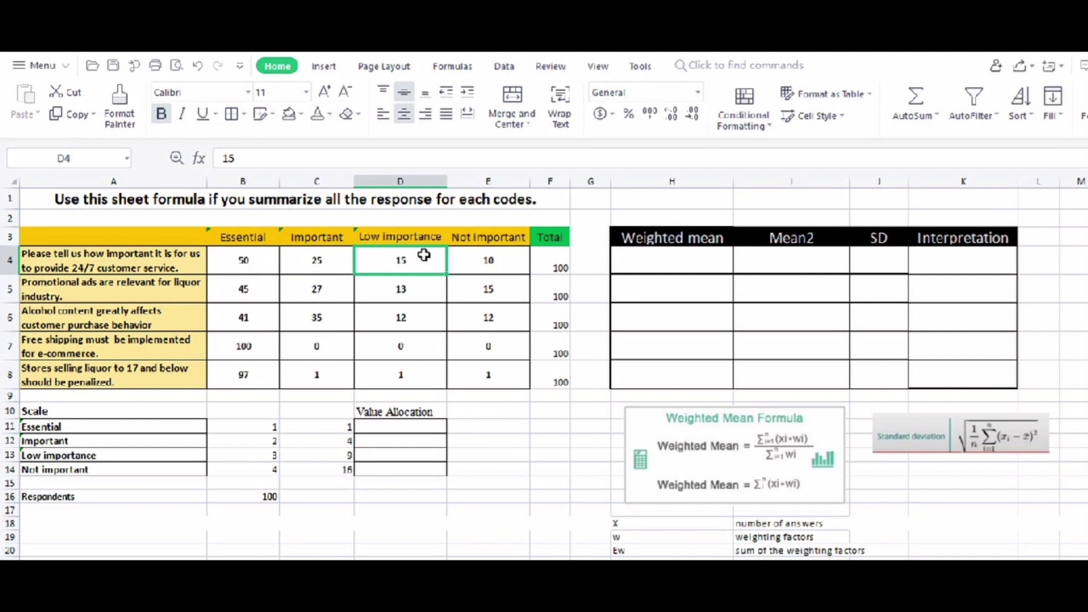
- Examine the first question's response counts, the four scale codes, the row total formula and the number of respondents
{"action": "left_click", "coordinate": [486, 261]}
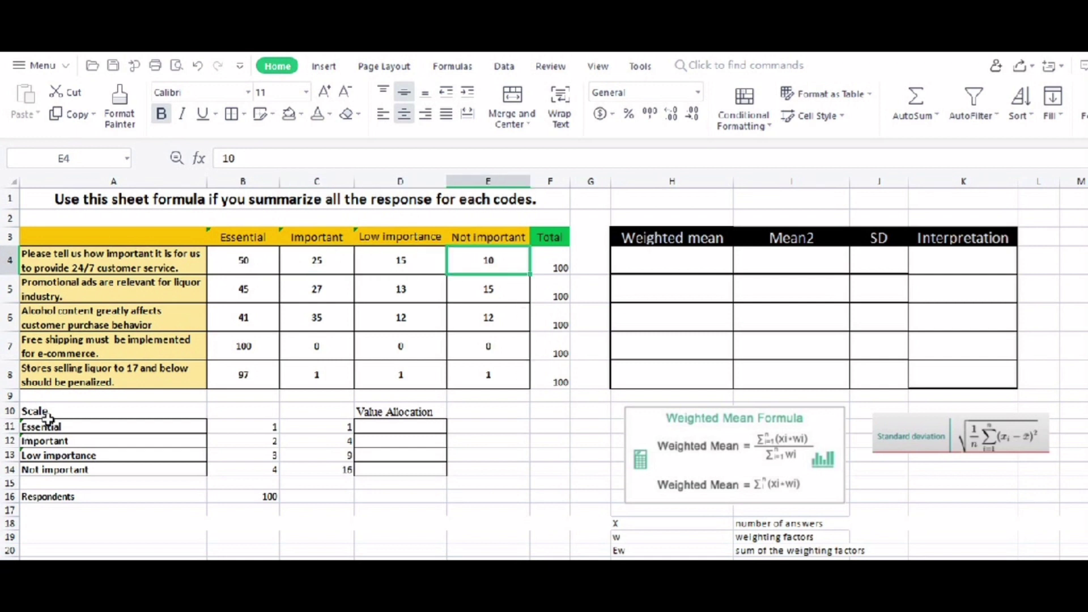
{"action": "left_click", "coordinate": [5, 426]}
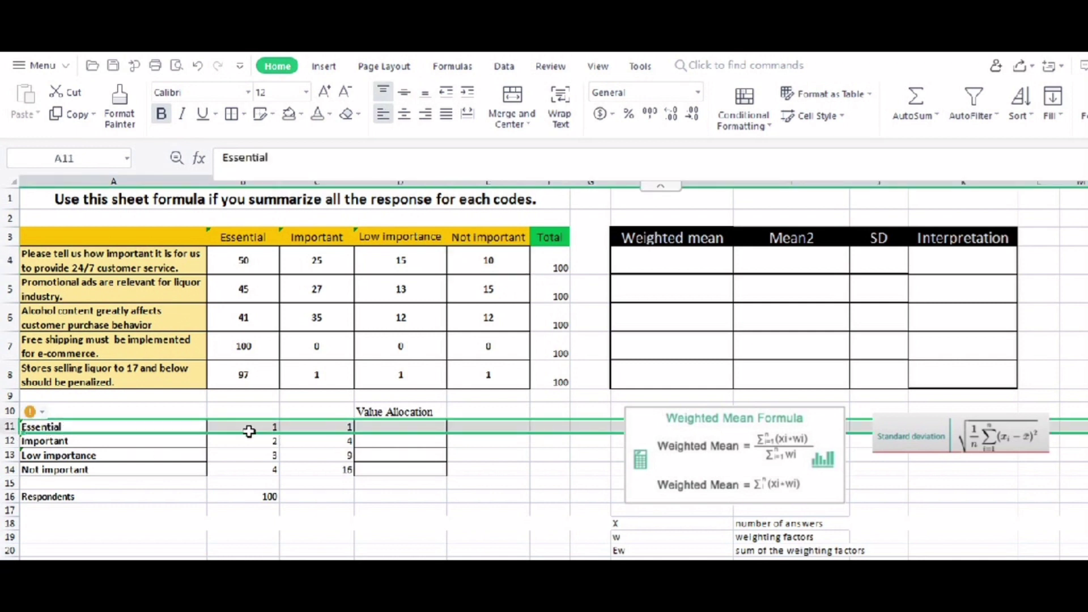
{"action": "left_click", "coordinate": [252, 429]}
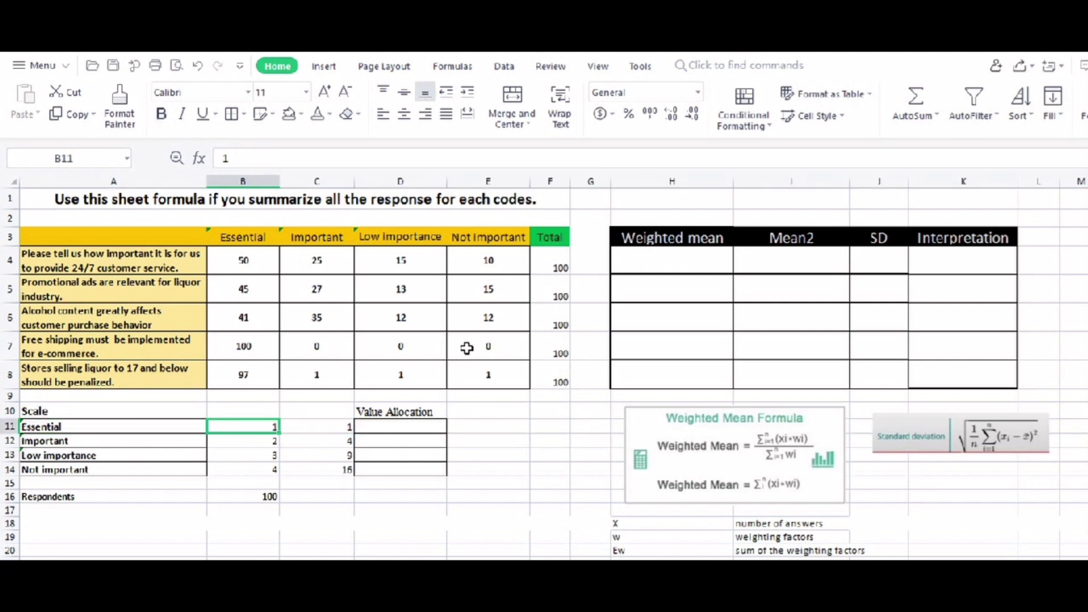
{"action": "key", "text": "Down"}
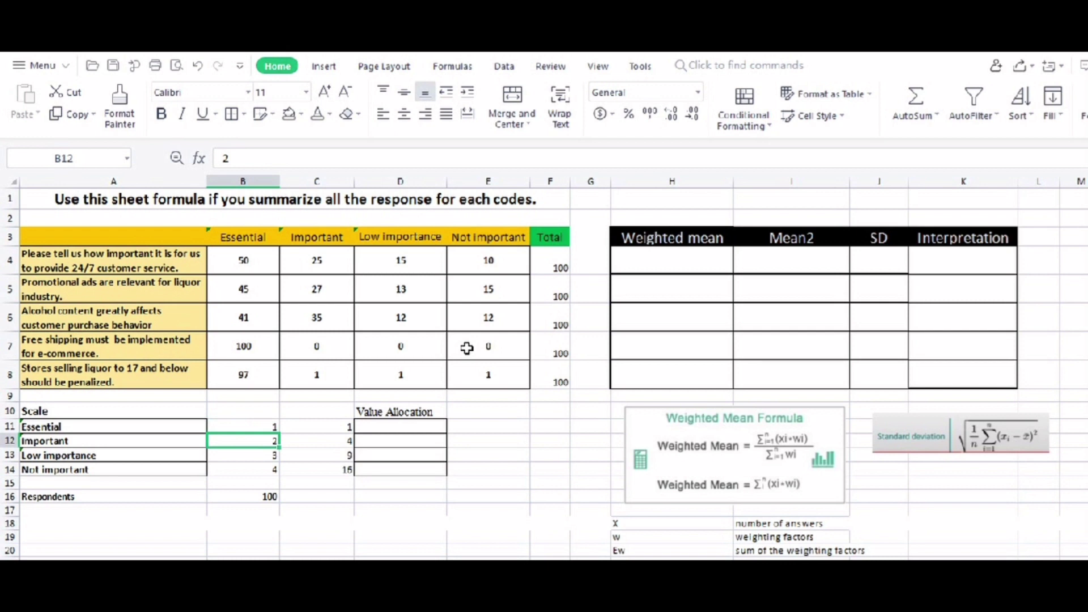
{"action": "key", "text": "Down"}
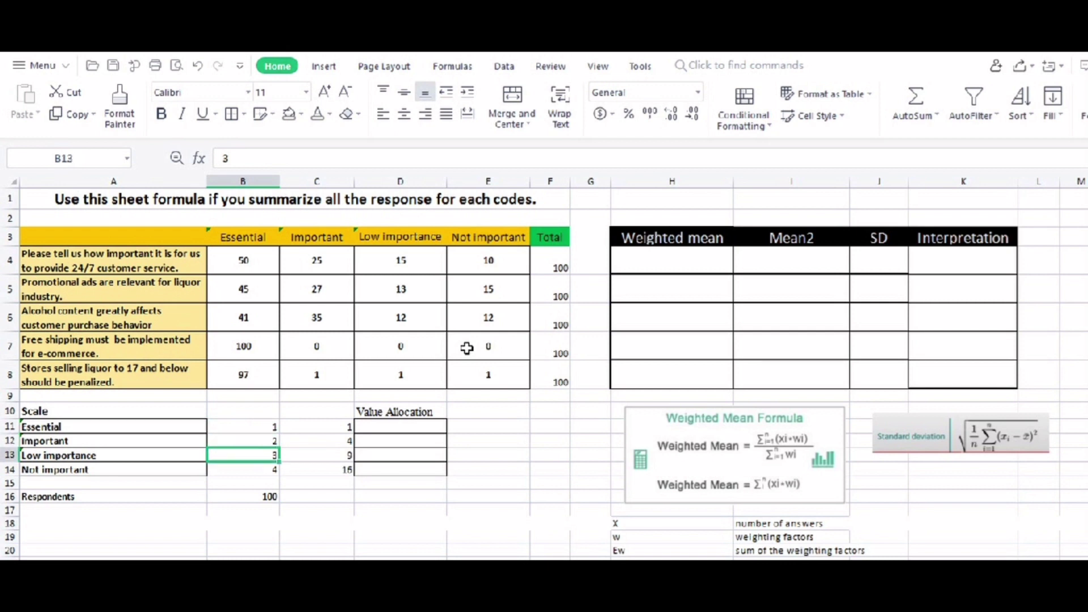
{"action": "key", "text": "Down"}
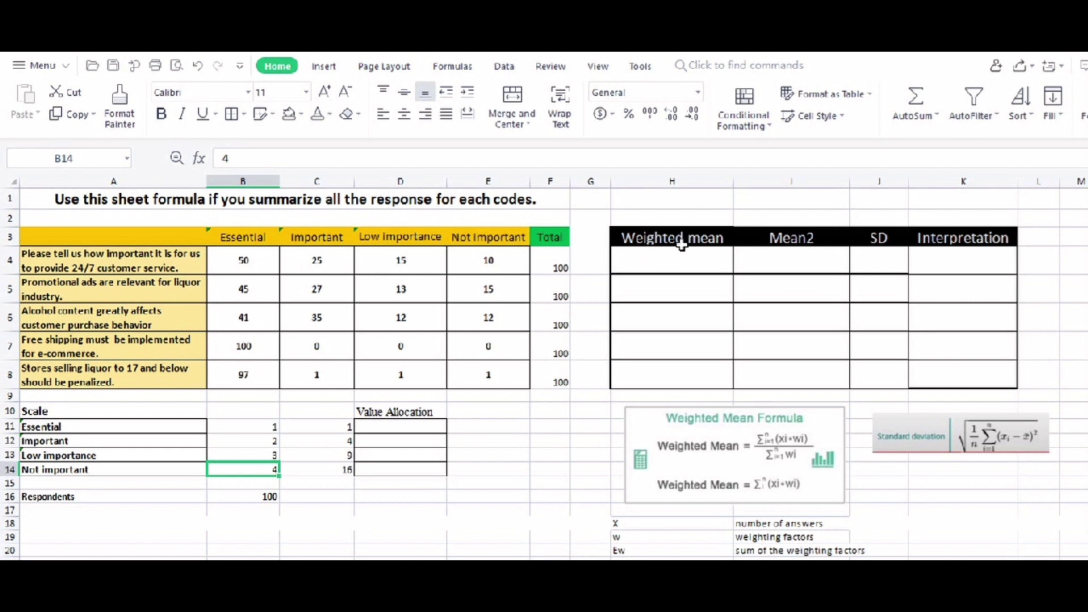
{"action": "left_click", "coordinate": [655, 259]}
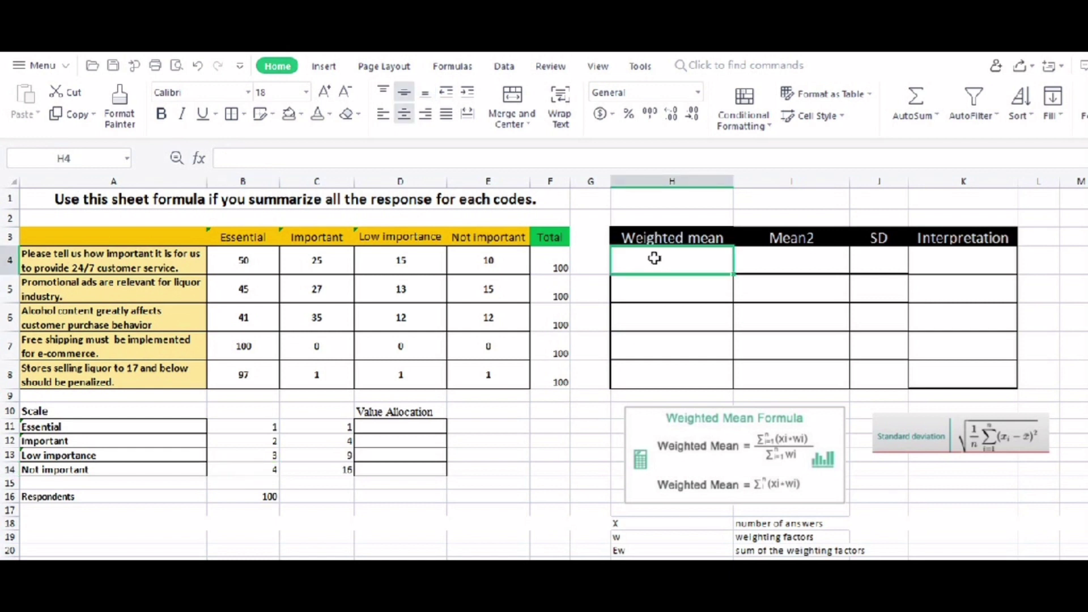
{"action": "left_click", "coordinate": [549, 266]}
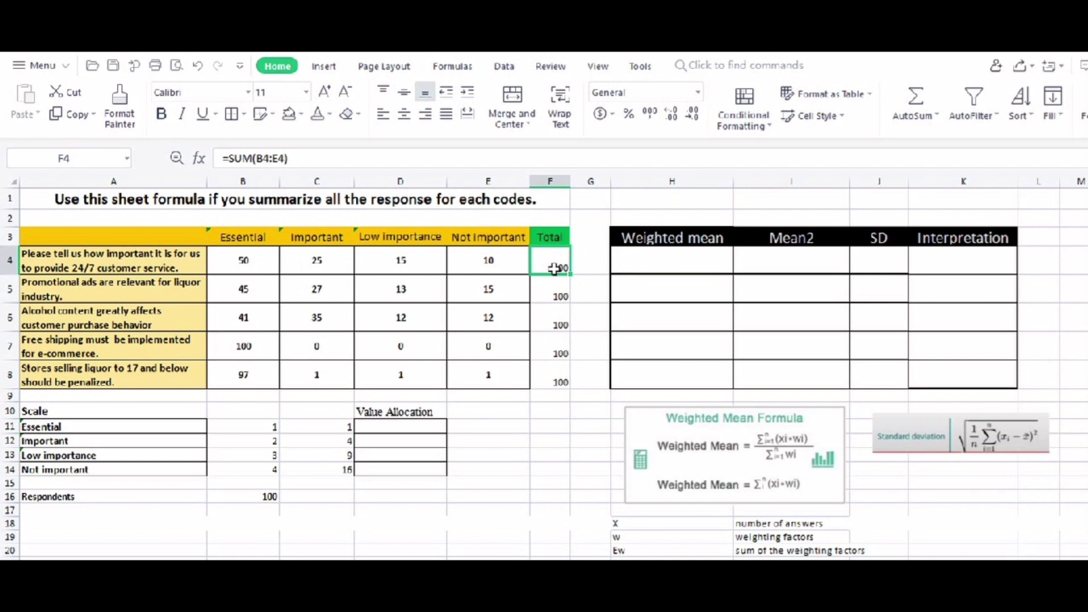
{"action": "left_click", "coordinate": [265, 499]}
{"action": "left_click", "coordinate": [547, 268]}
- Start the first question's weighted mean formula in H4 as a SUM with B4*B11 as its first term
{"action": "left_click", "coordinate": [647, 255]}
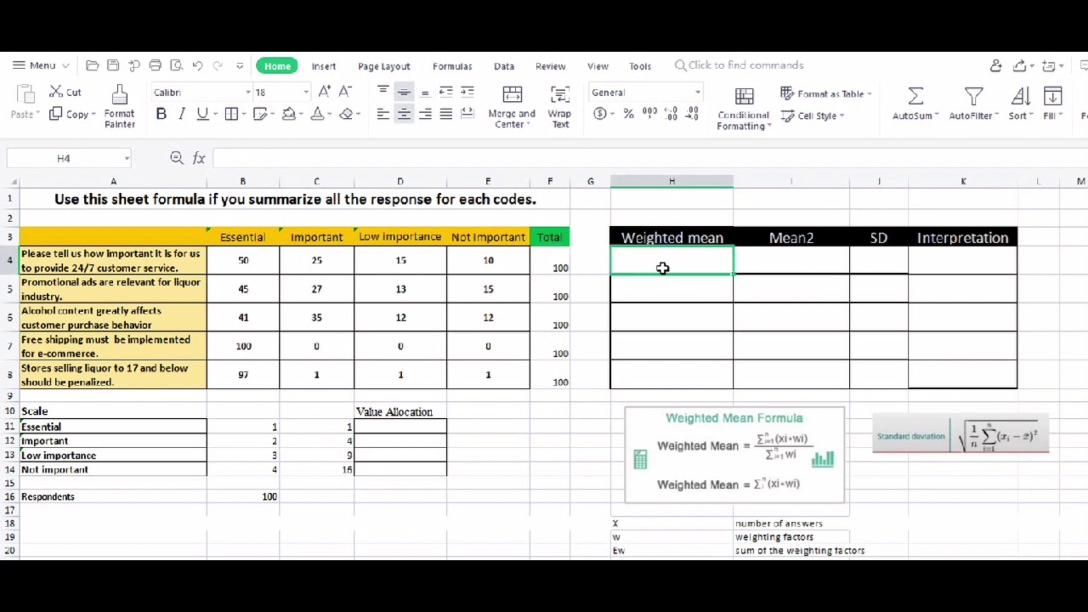
{"action": "type", "text": "="}
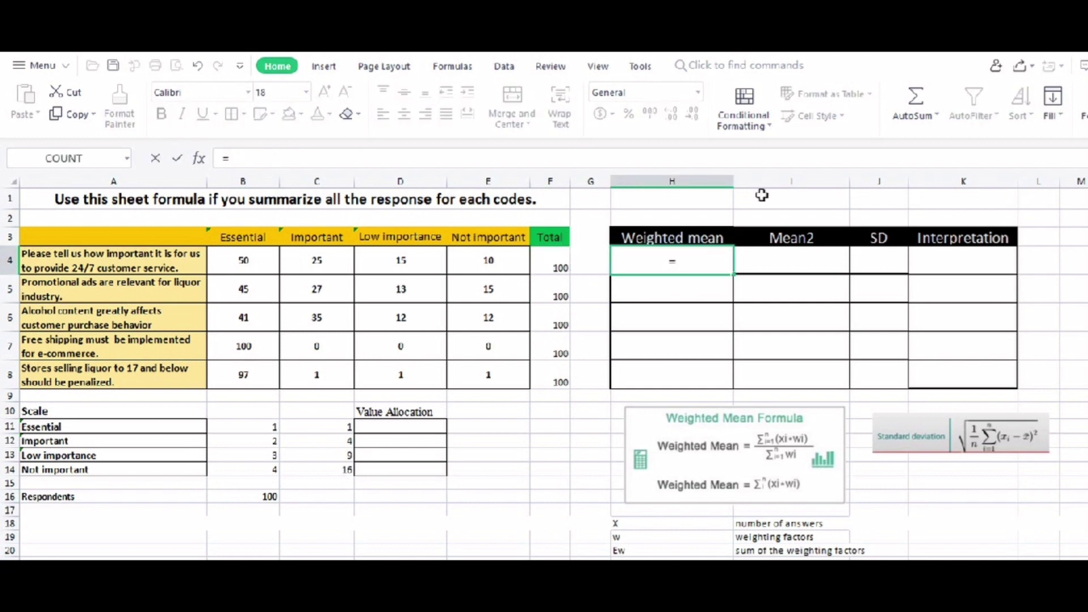
{"action": "type", "text": "sum"}
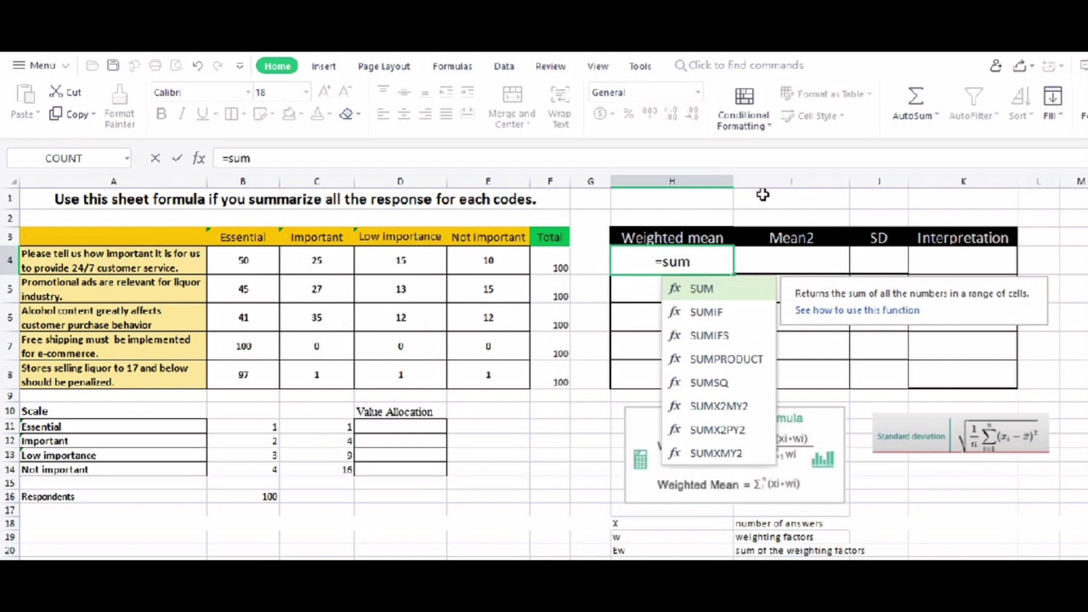
{"action": "key", "text": "BackSpace"}
{"action": "key", "text": "BackSpace"}
{"action": "key", "text": "BackSpace"}
{"action": "type", "text": "SUM"}
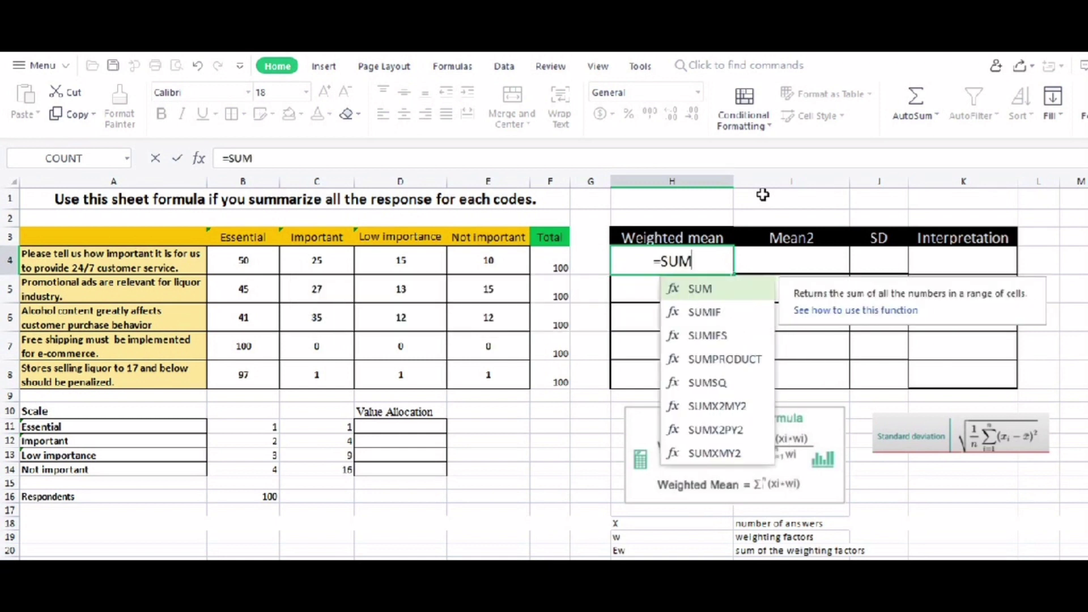
{"action": "type", "text": "("}
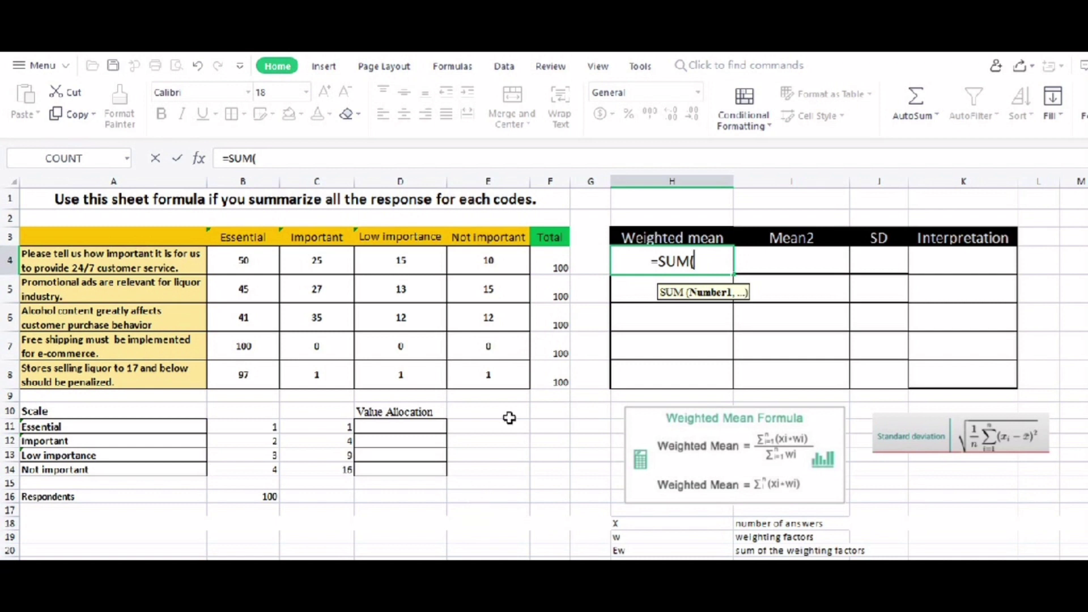
{"action": "left_click", "coordinate": [238, 259]}
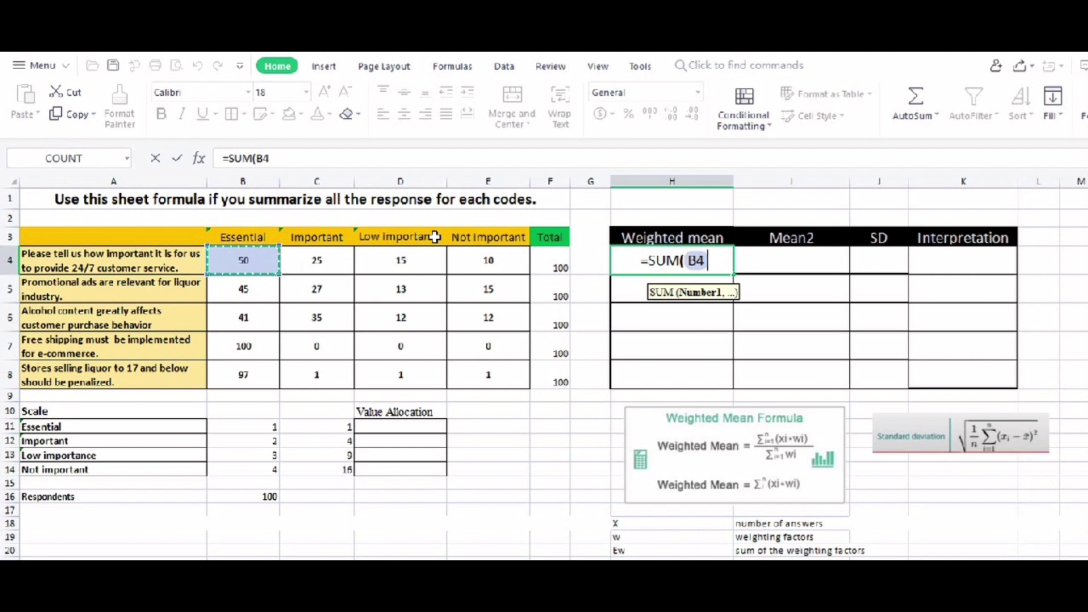
{"action": "type", "text": "*"}
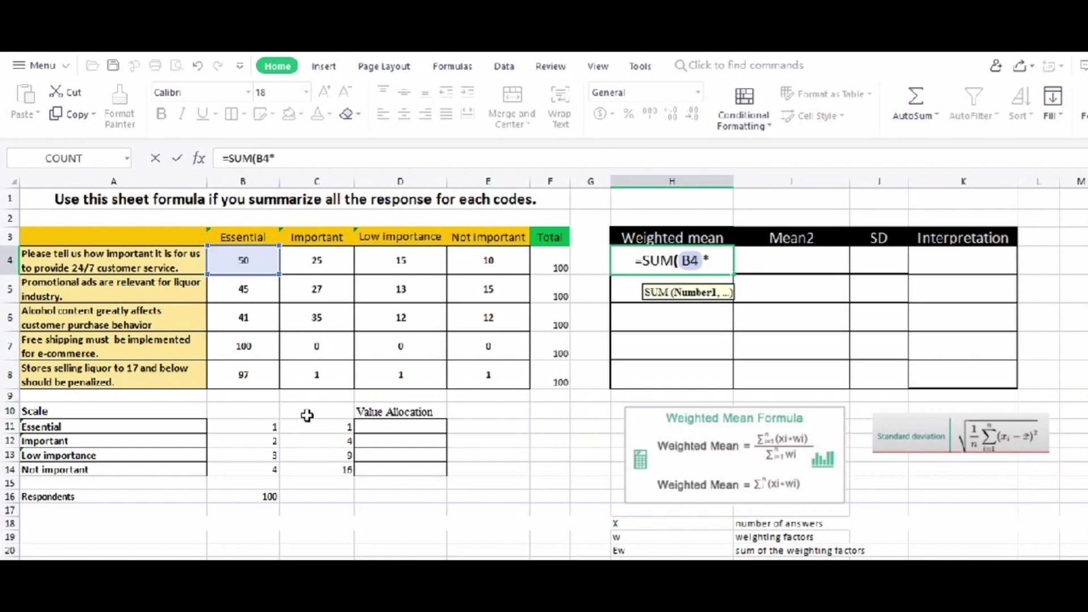
{"action": "left_click", "coordinate": [254, 425]}
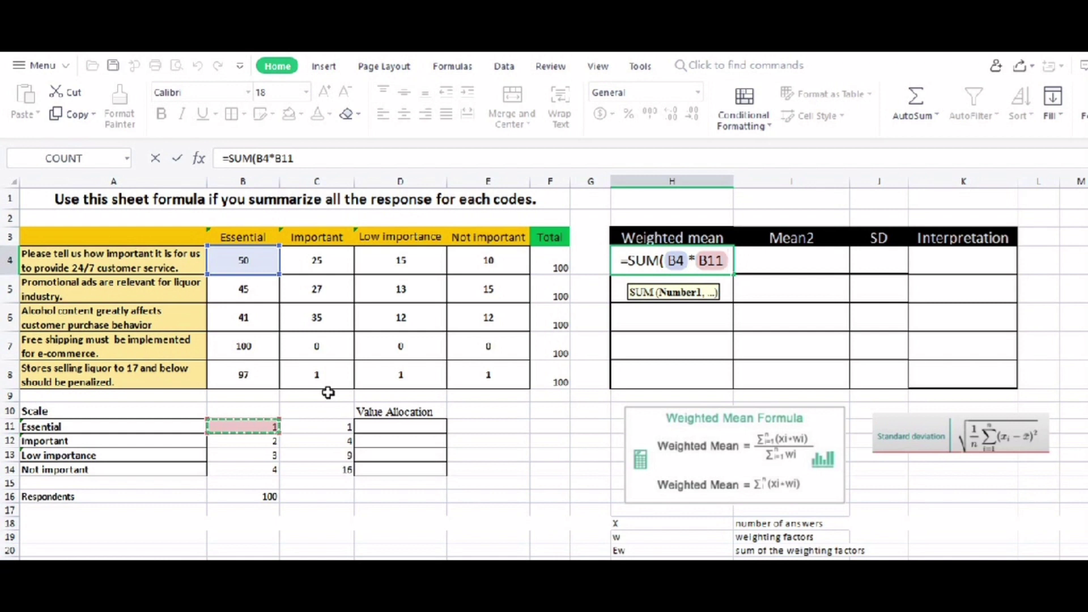
- Add the terms C4*B12, D4*B13 and E4*B14 to the SUM formula in H4
{"action": "type", "text": ","}
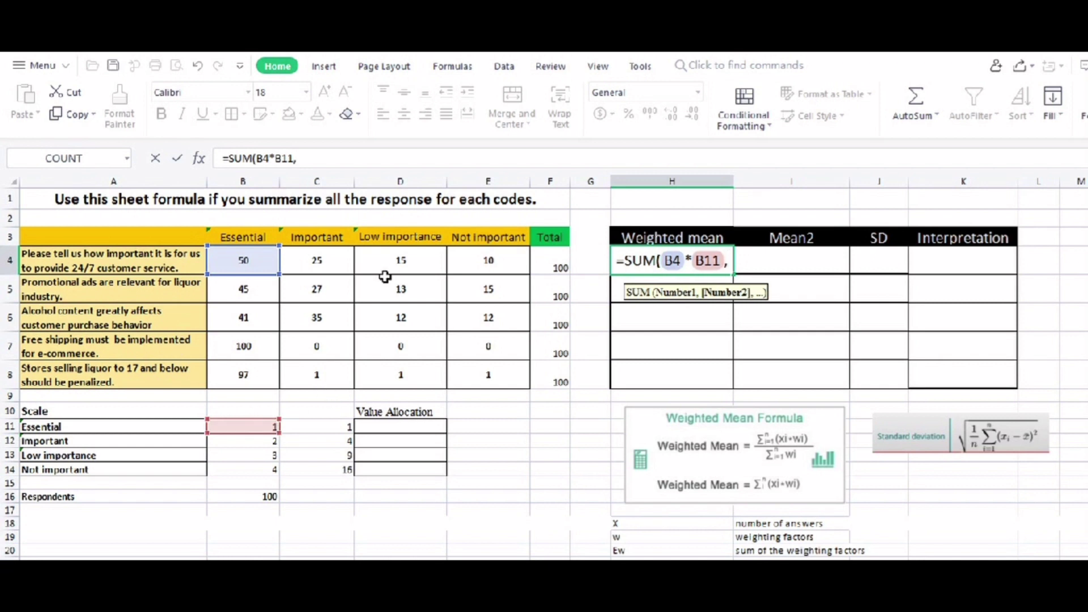
{"action": "left_click", "coordinate": [329, 264]}
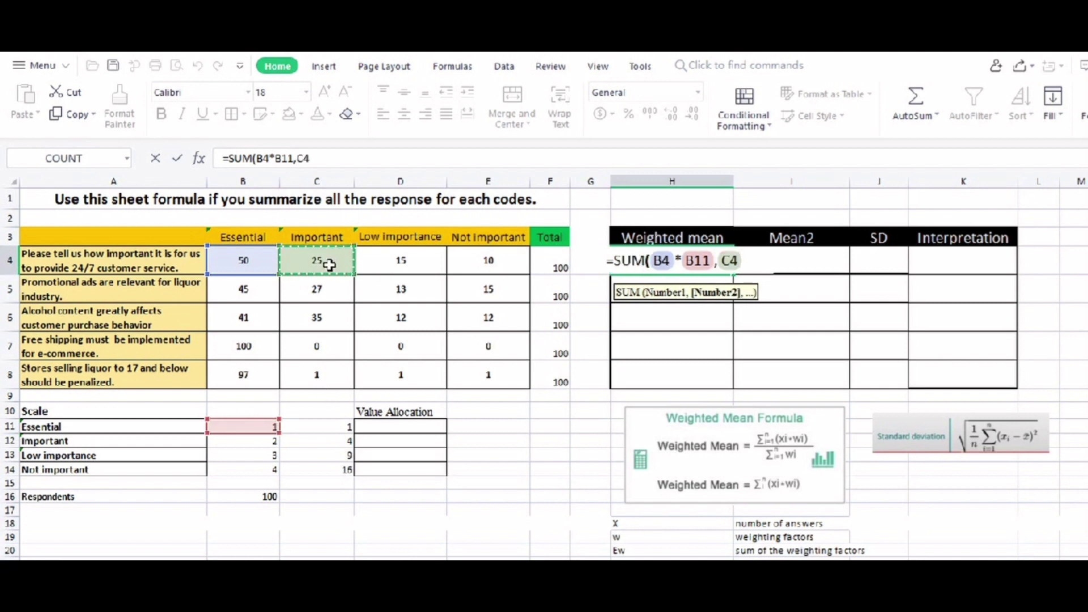
{"action": "type", "text": "*"}
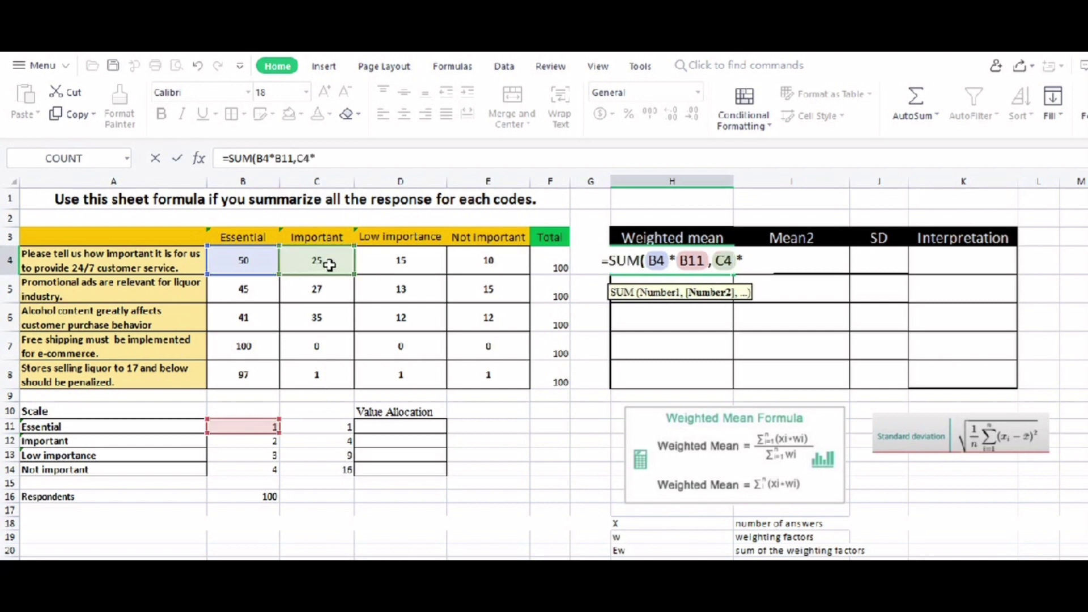
{"action": "left_click", "coordinate": [247, 440]}
{"action": "type", "text": ","}
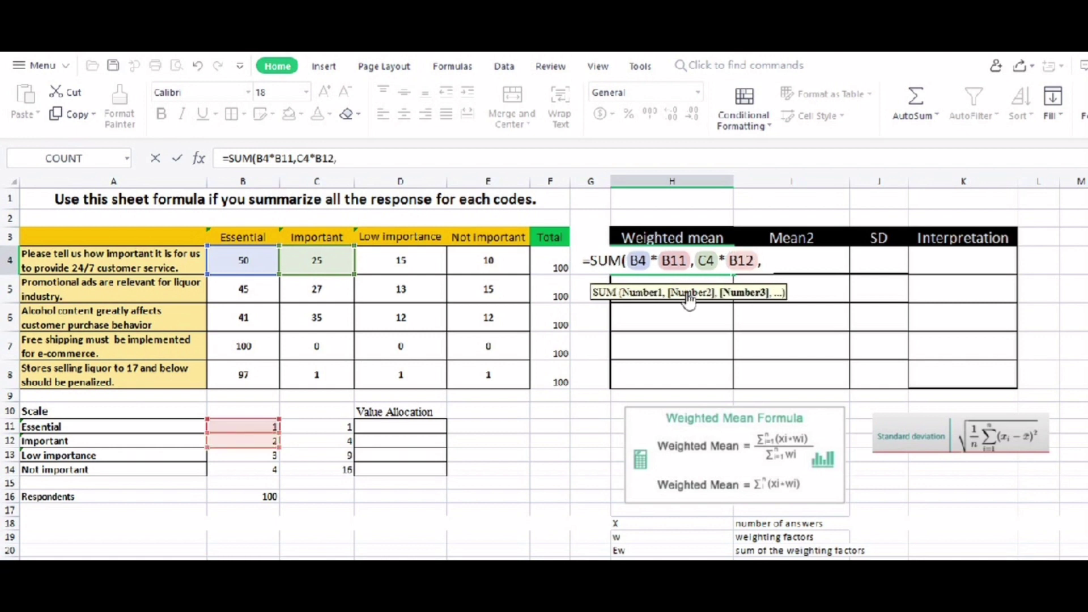
{"action": "left_click", "coordinate": [400, 265]}
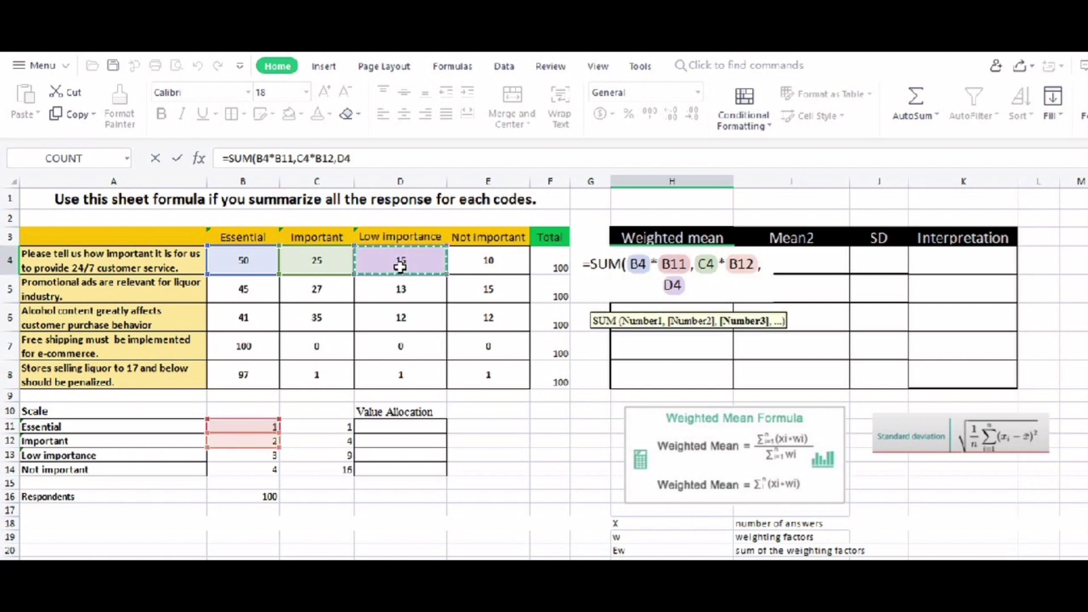
{"action": "type", "text": "*"}
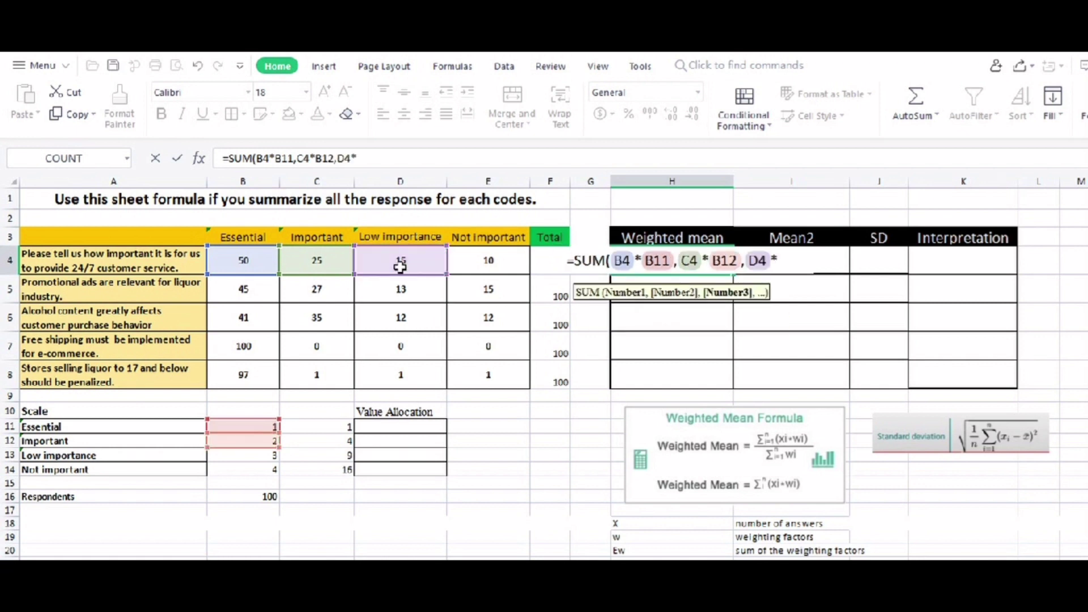
{"action": "left_click", "coordinate": [237, 455]}
{"action": "type", "text": ","}
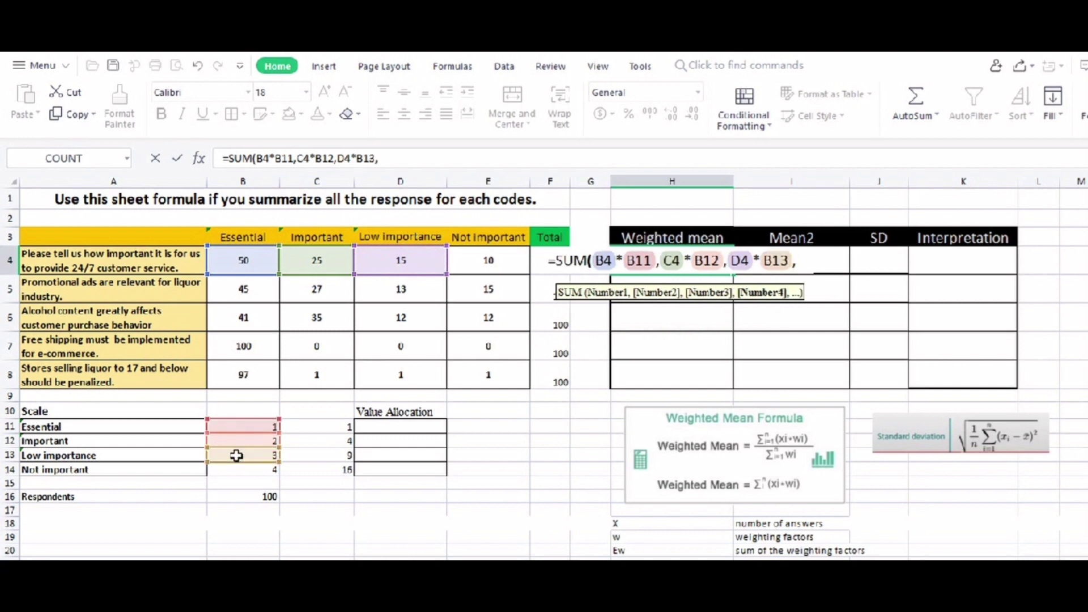
{"action": "left_click", "coordinate": [489, 266]}
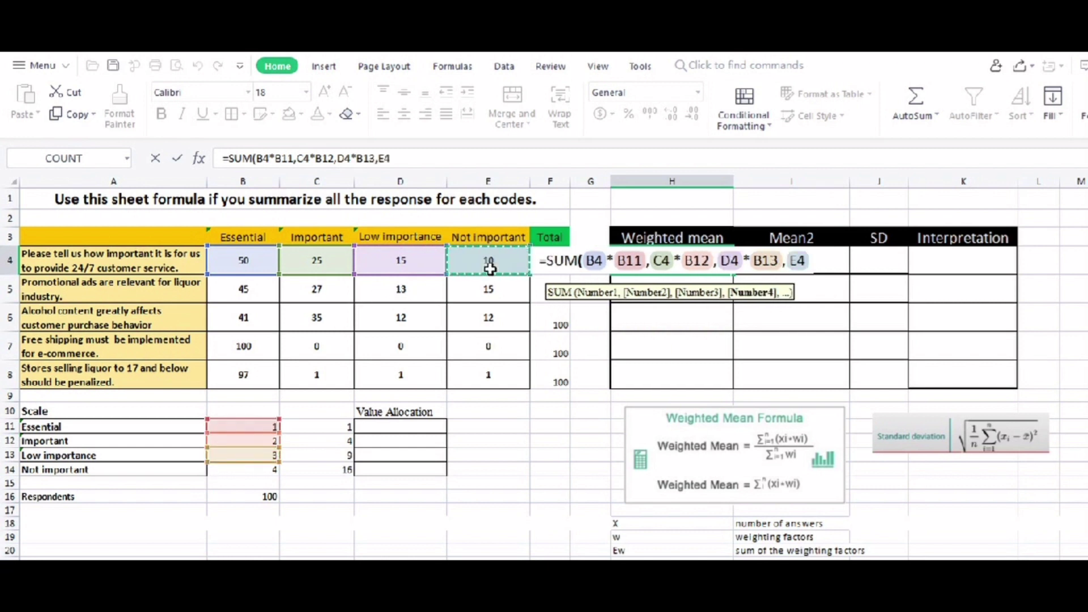
{"action": "type", "text": "*"}
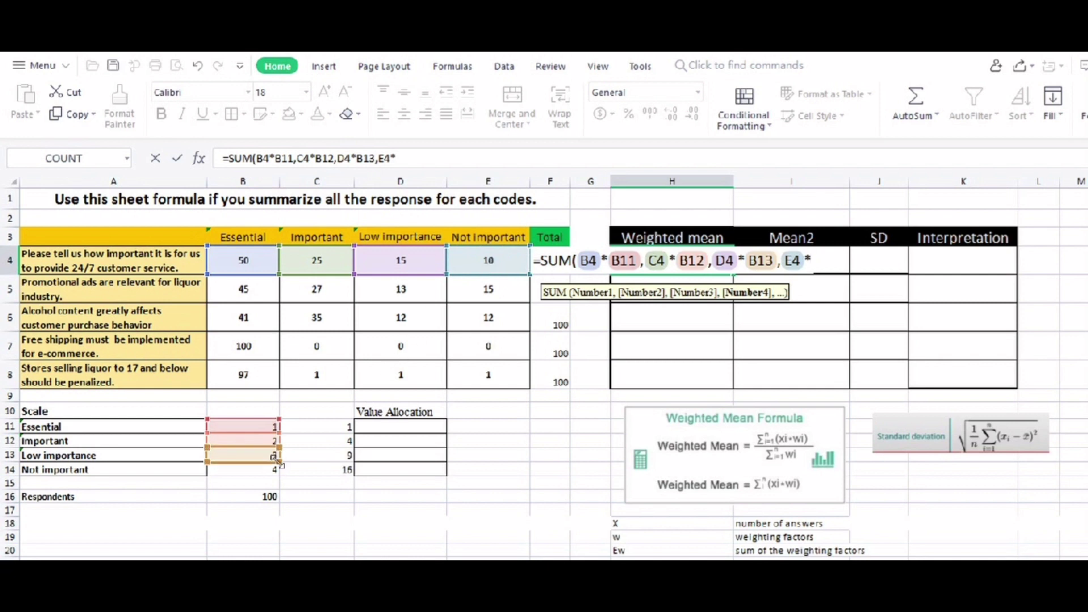
{"action": "left_click", "coordinate": [237, 471]}
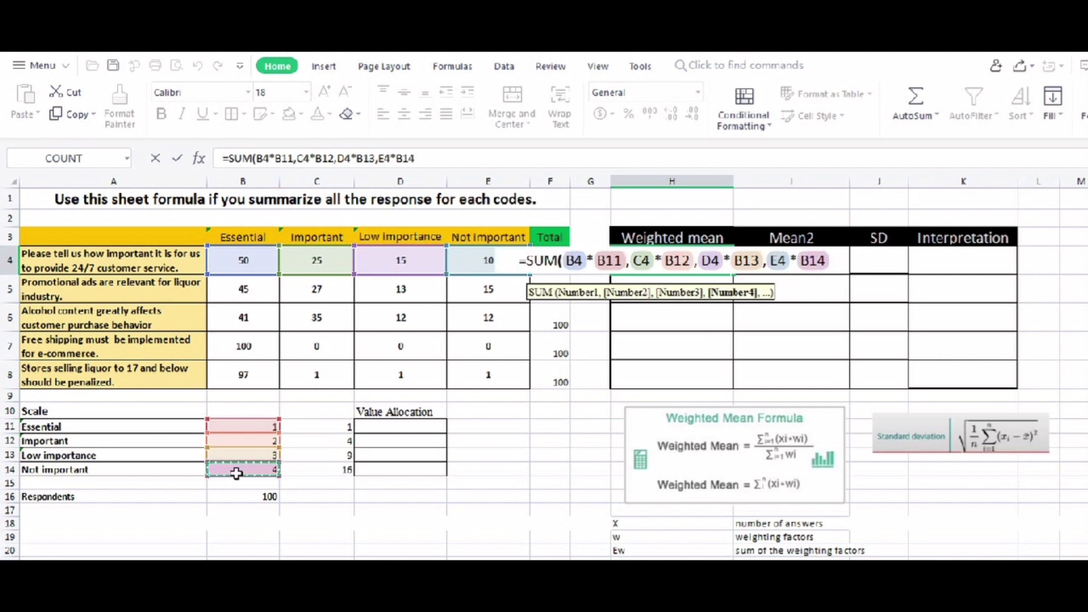
- Complete the H4 formula by closing the SUM and dividing it by 100
{"action": "type", "text": ")100"}
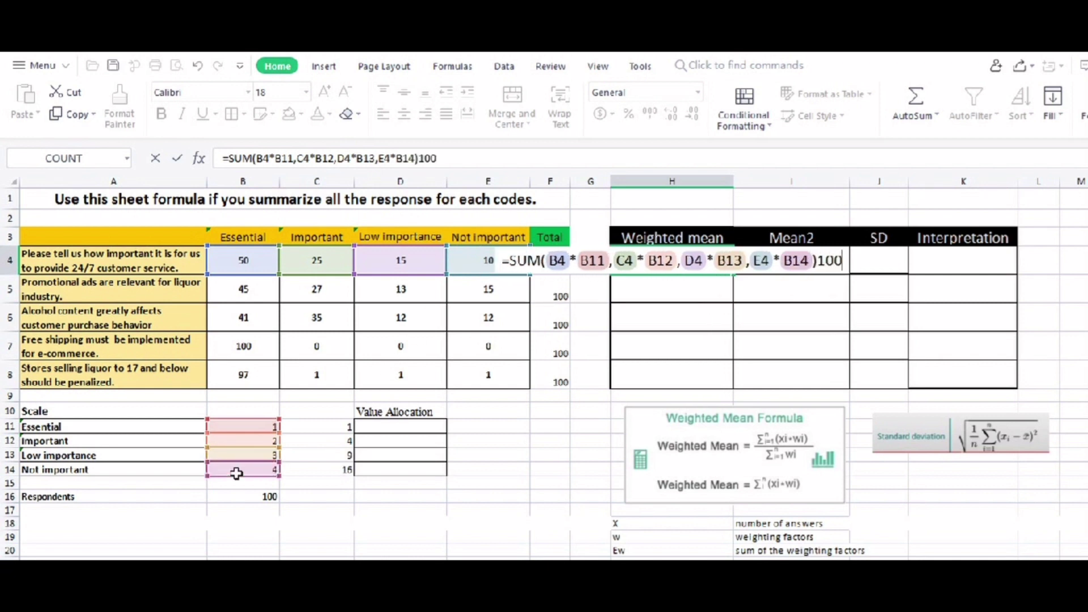
{"action": "key", "text": "Return"}
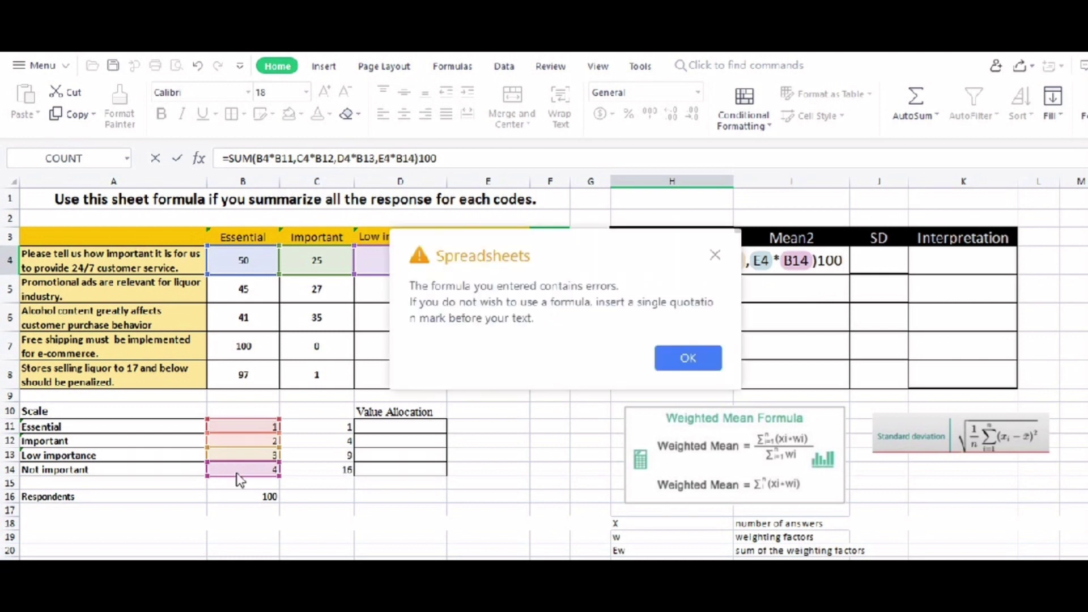
{"action": "left_click", "coordinate": [715, 255]}
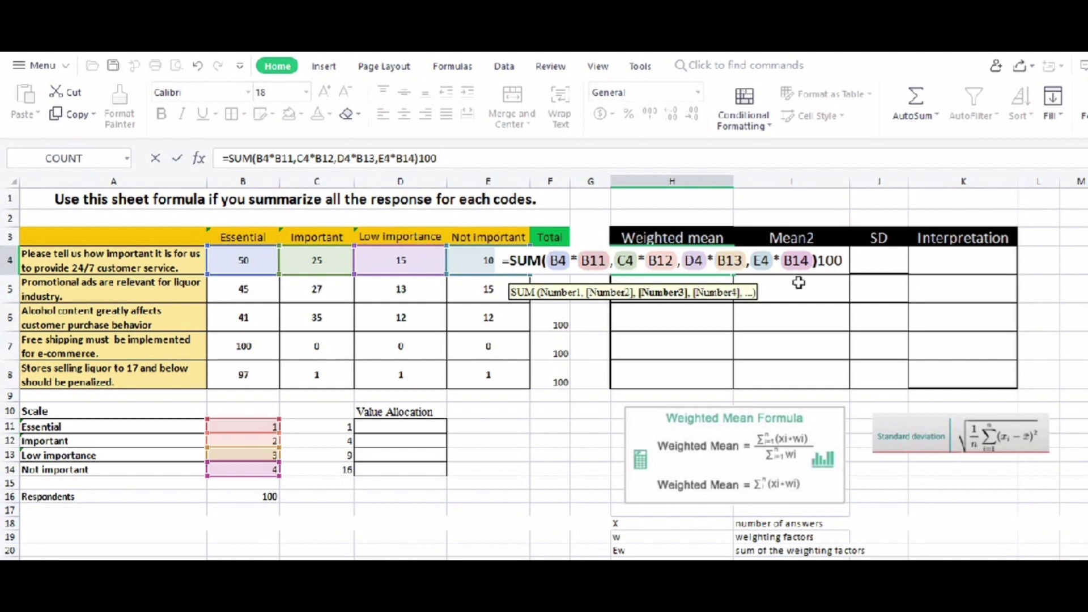
{"action": "left_click", "coordinate": [821, 259]}
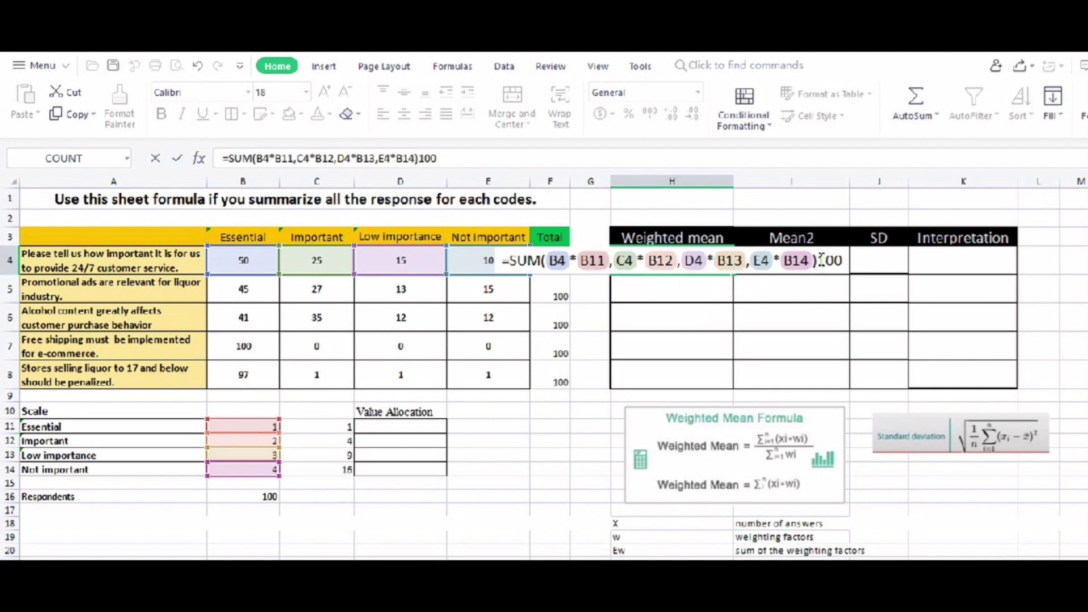
{"action": "type", "text": "/"}
{"action": "key", "text": "Return"}
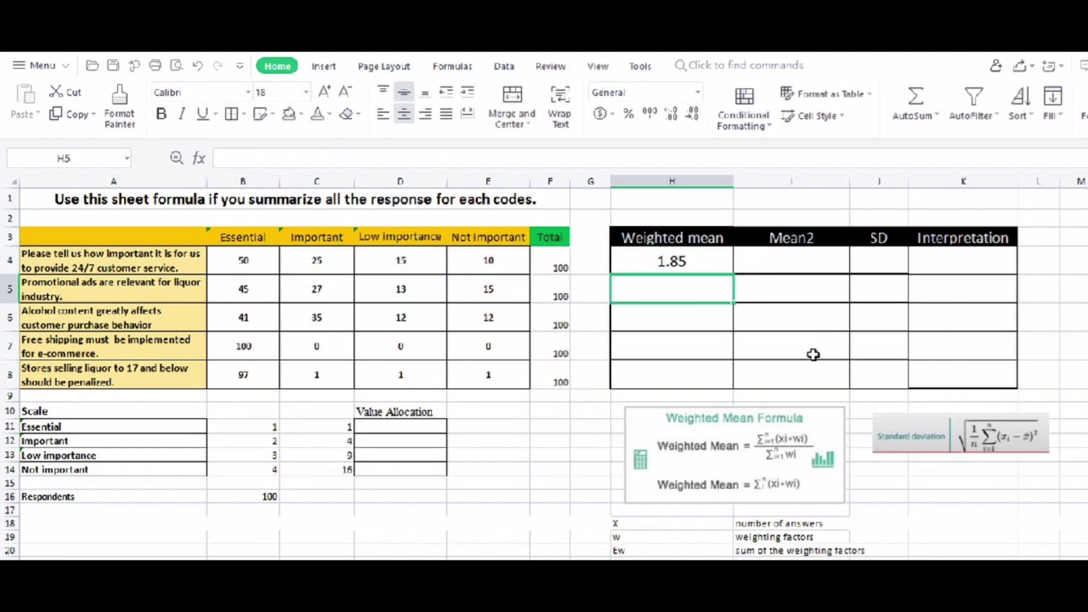
- Fill the weighted mean formula from H4 down through H8 for the remaining questions
{"action": "left_click", "coordinate": [666, 259]}
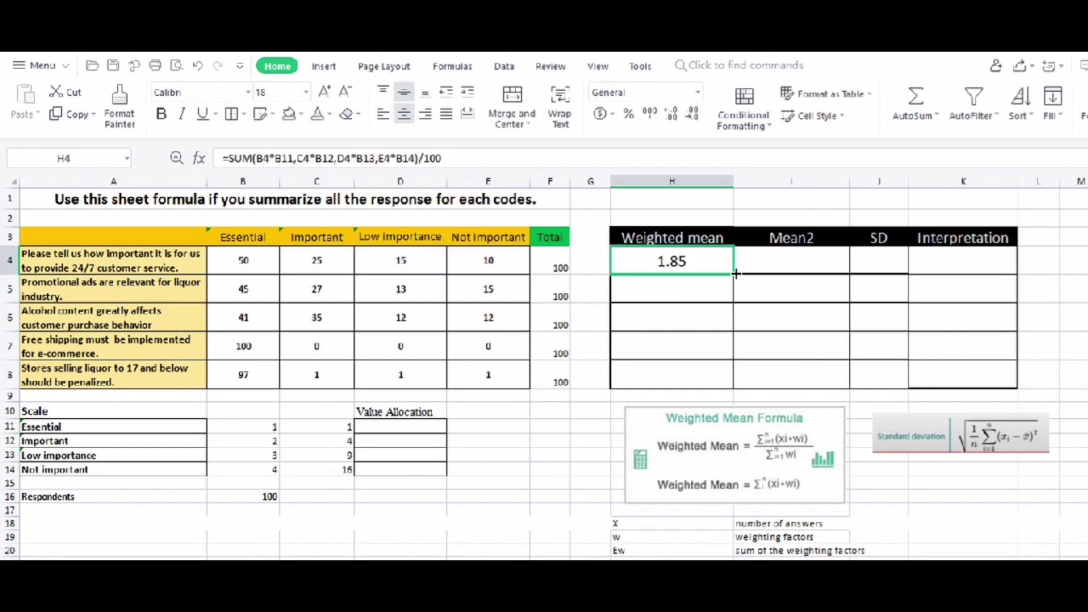
{"action": "left_click_drag", "start_coordinate": [735, 274], "coordinate": [733, 389]}
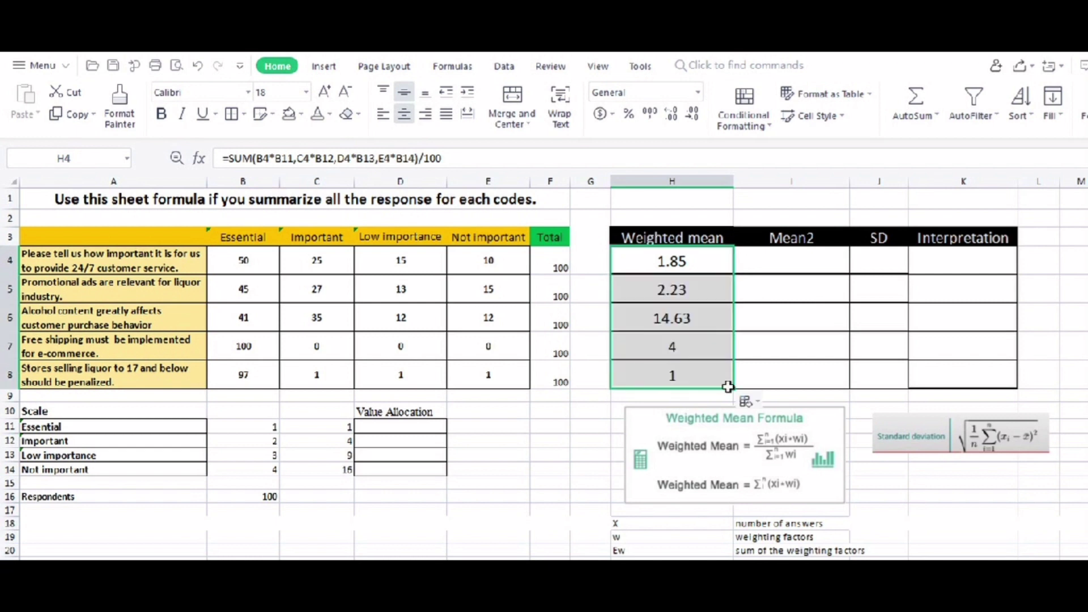
- Make the scale references B12, B13, B14 and B15 absolute in the weighted mean formula in H5
{"action": "left_click", "coordinate": [699, 287]}
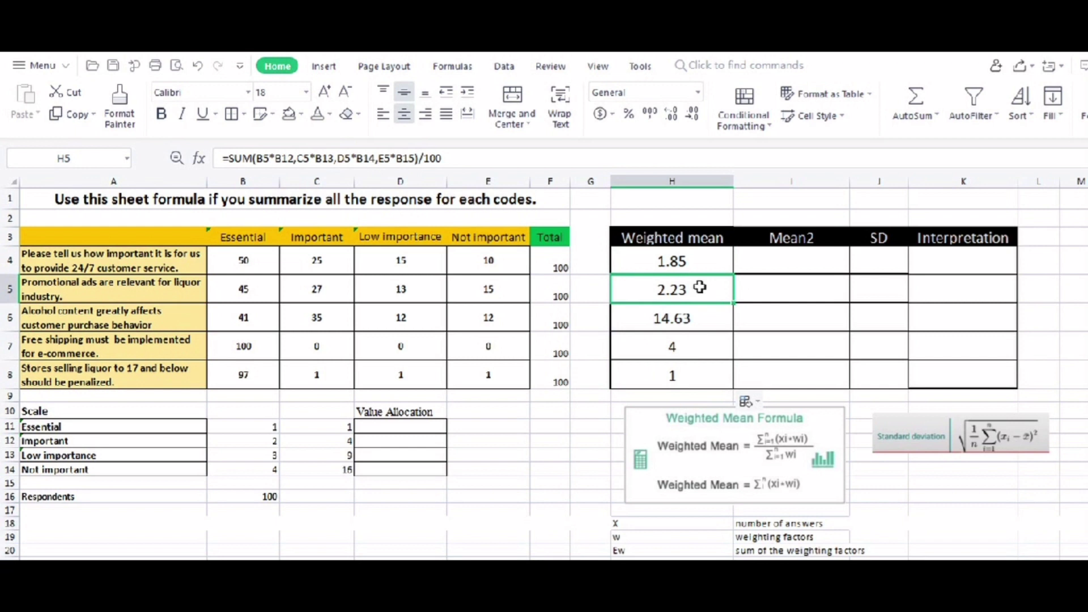
{"action": "left_click", "coordinate": [412, 159]}
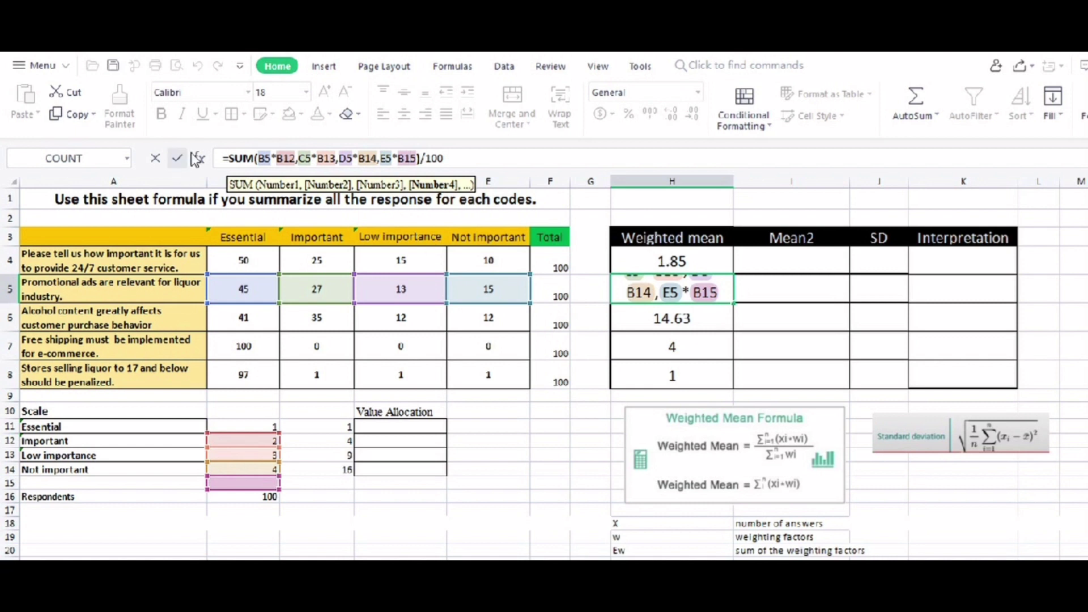
{"action": "left_click", "coordinate": [290, 158]}
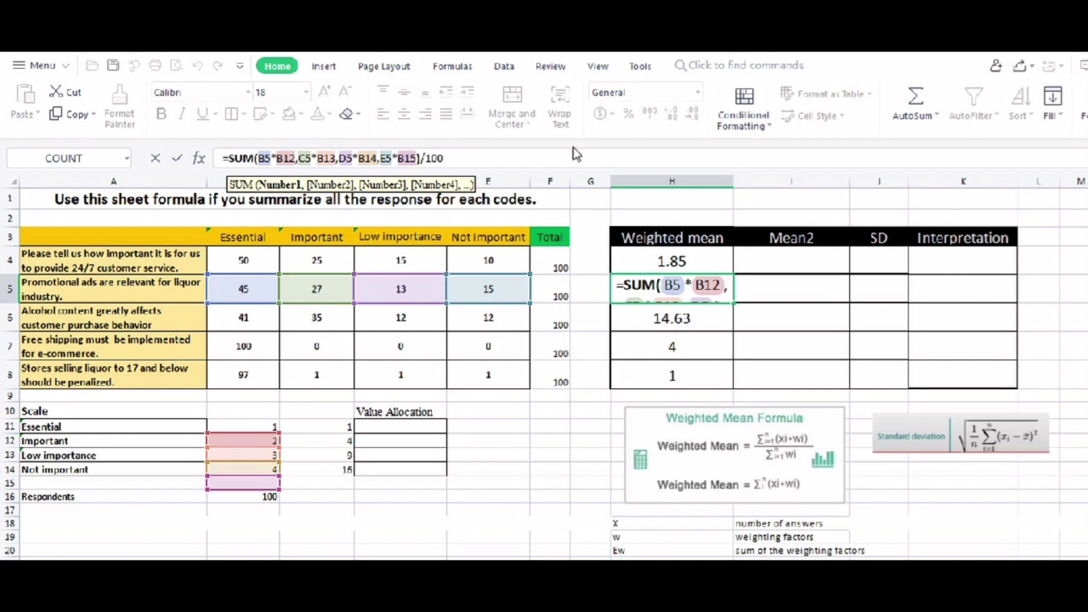
{"action": "key", "text": "F4"}
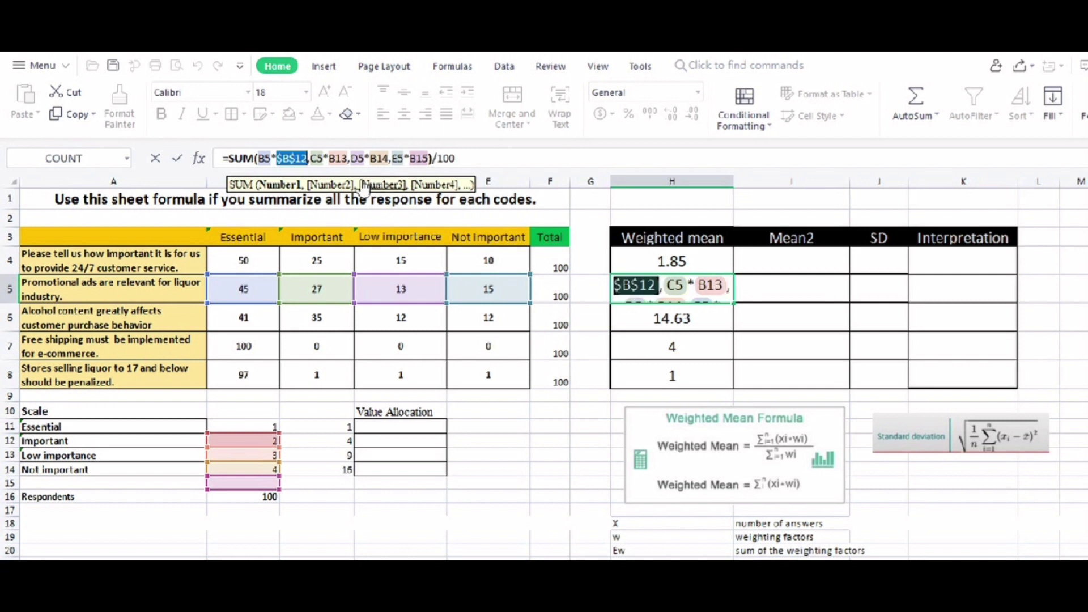
{"action": "left_click", "coordinate": [338, 158]}
{"action": "key", "text": "F4"}
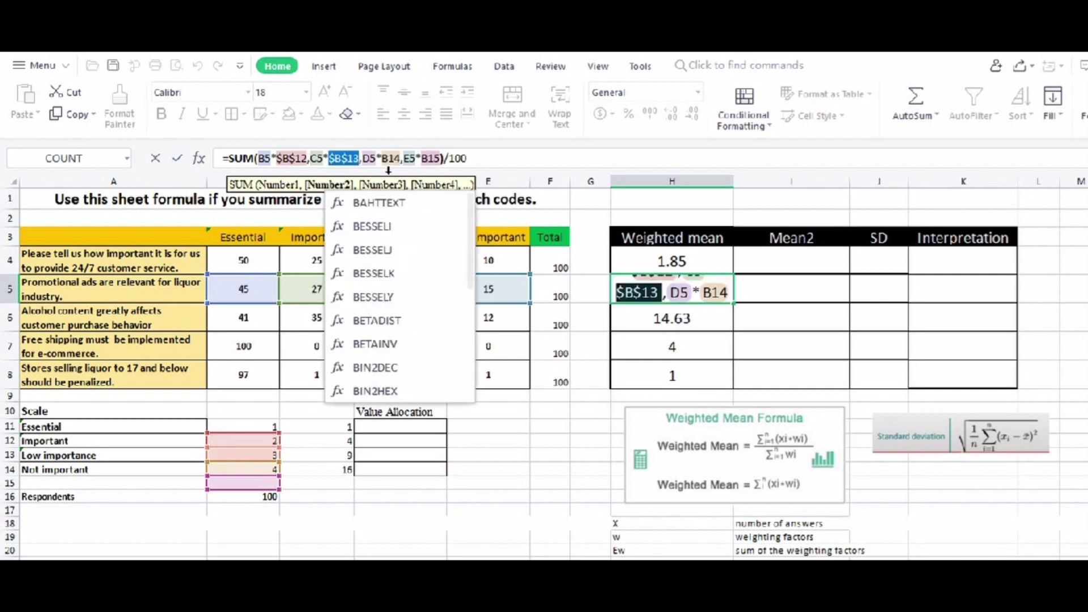
{"action": "left_click", "coordinate": [395, 158]}
{"action": "key", "text": "F4"}
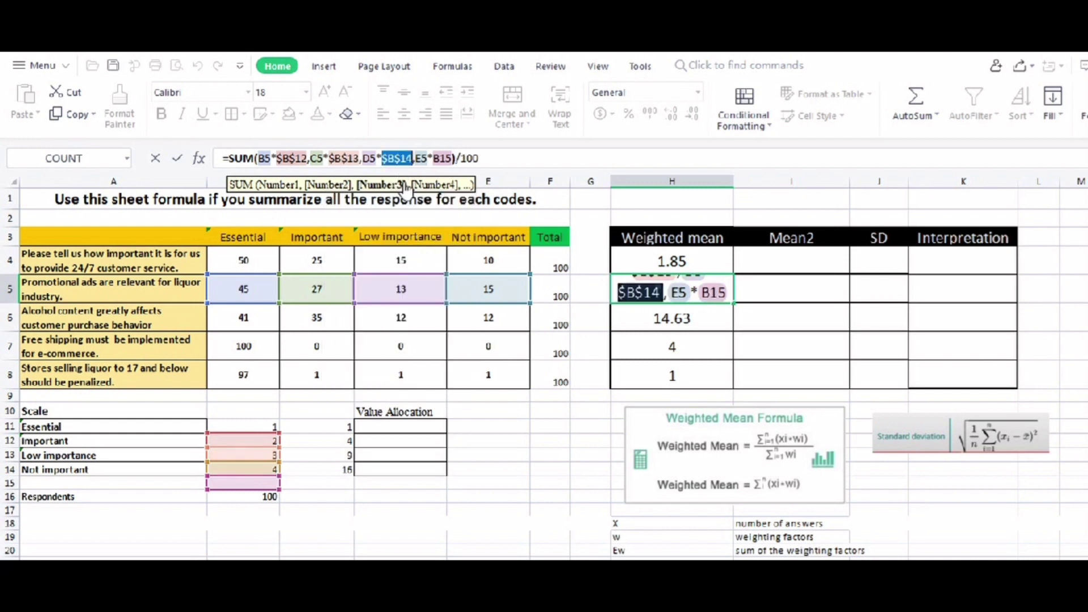
{"action": "left_click", "coordinate": [442, 158]}
{"action": "key", "text": "F4"}
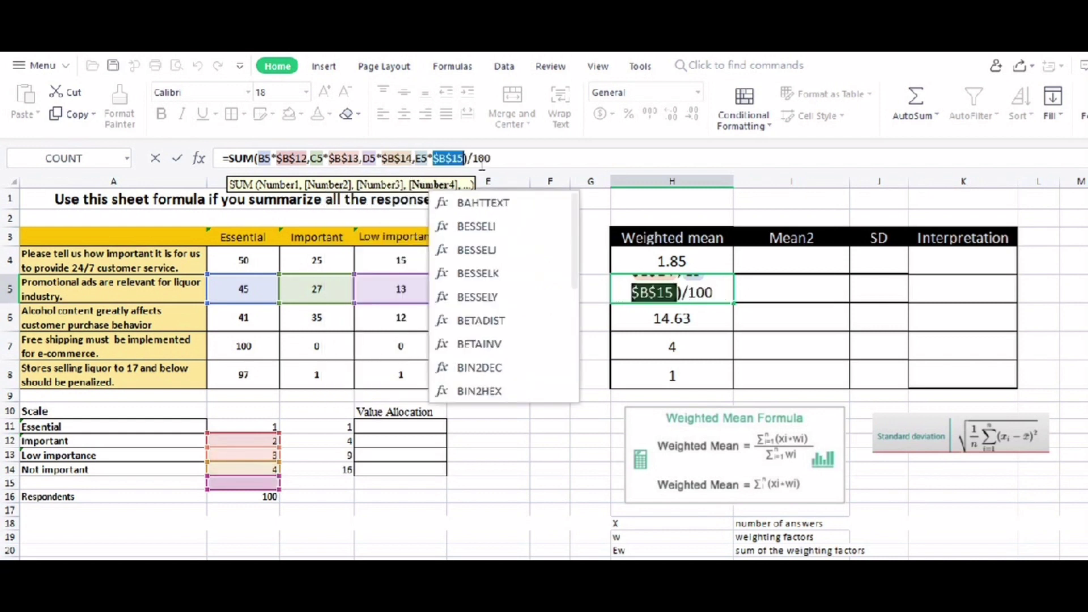
{"action": "key", "text": "Return"}
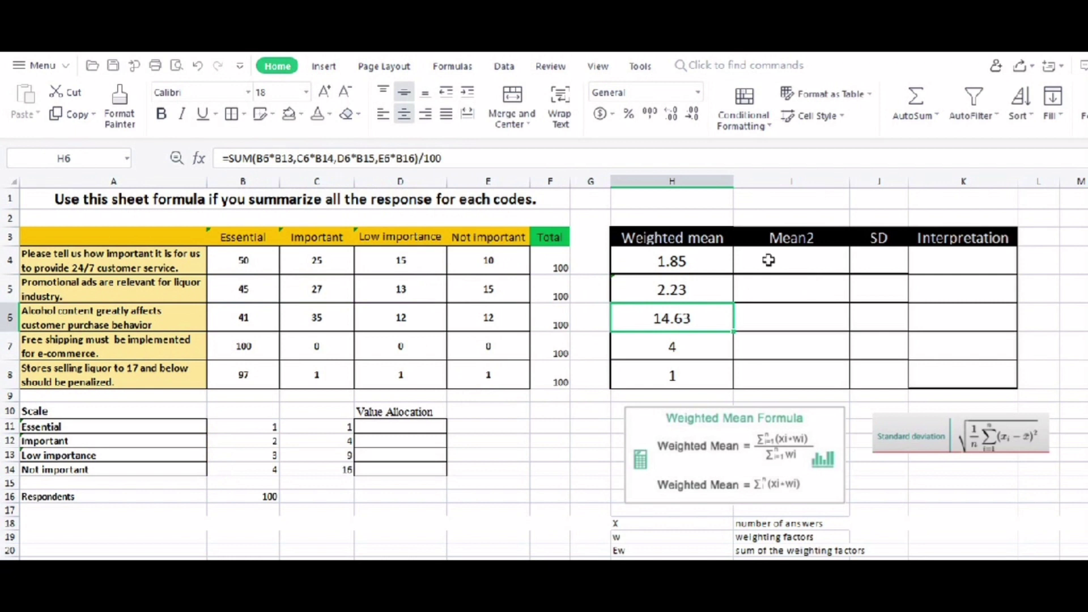
- Make the scale references B11, B12, B13 and B14 absolute in the weighted mean formula in H4
{"action": "left_click", "coordinate": [694, 273]}
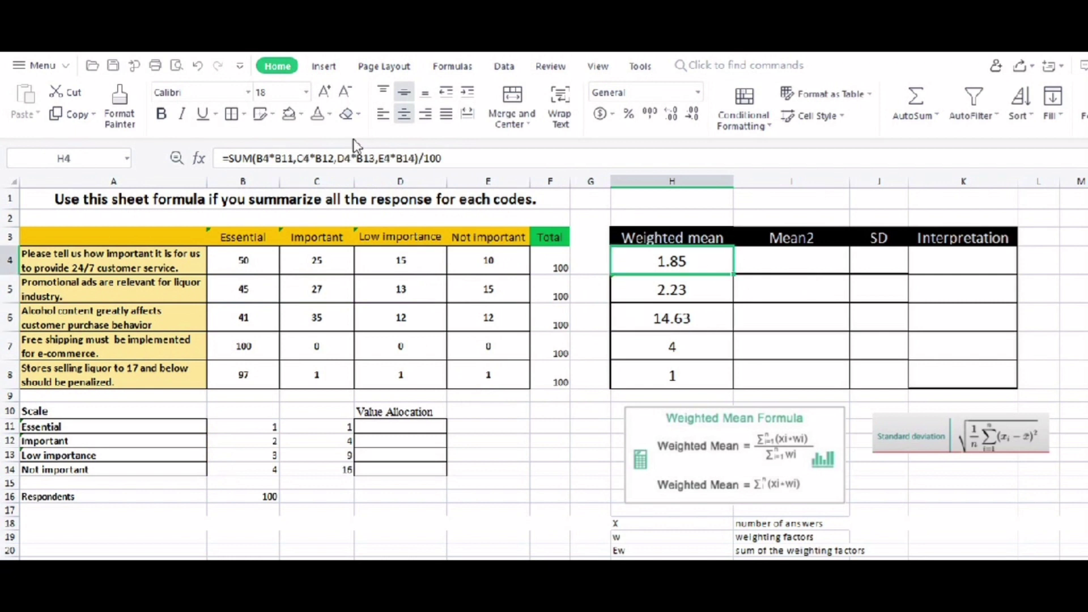
{"action": "left_click", "coordinate": [291, 159]}
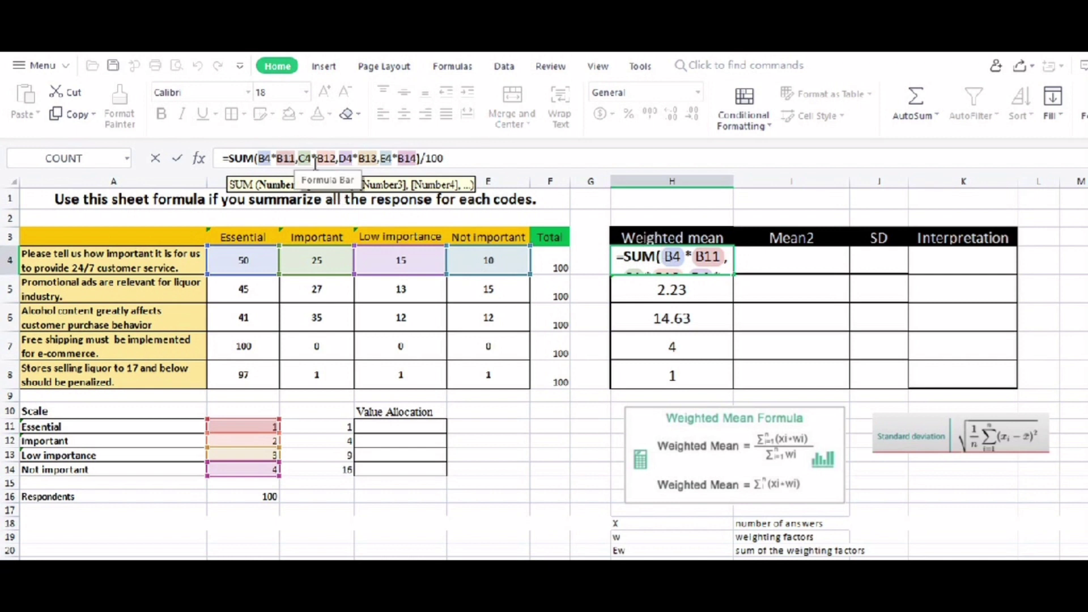
{"action": "key", "text": "F4"}
{"action": "left_click", "coordinate": [338, 158]}
{"action": "key", "text": "F4"}
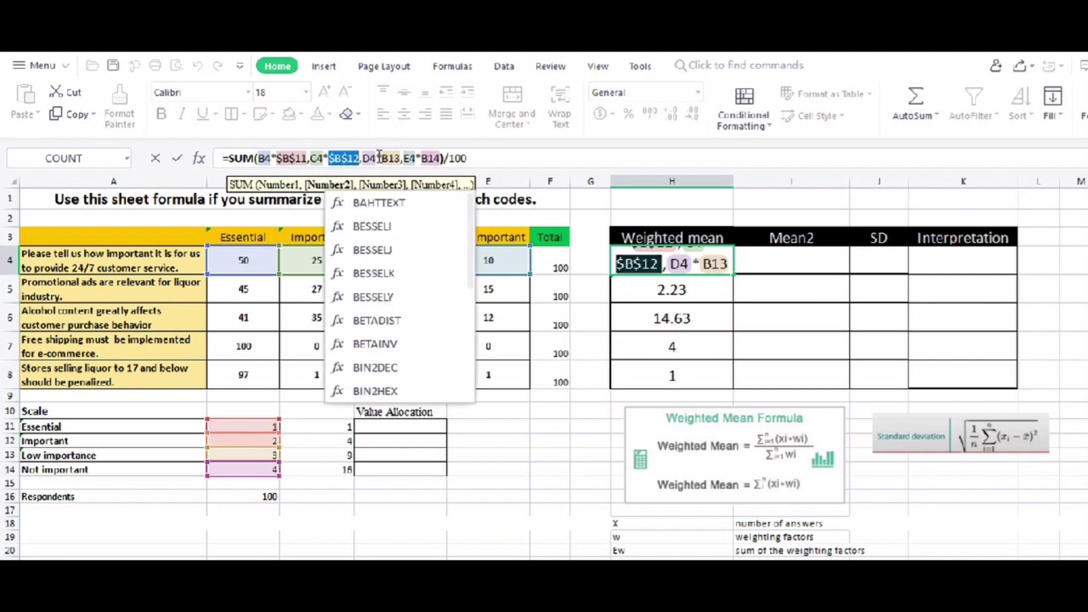
{"action": "left_click", "coordinate": [388, 158]}
{"action": "key", "text": "F4"}
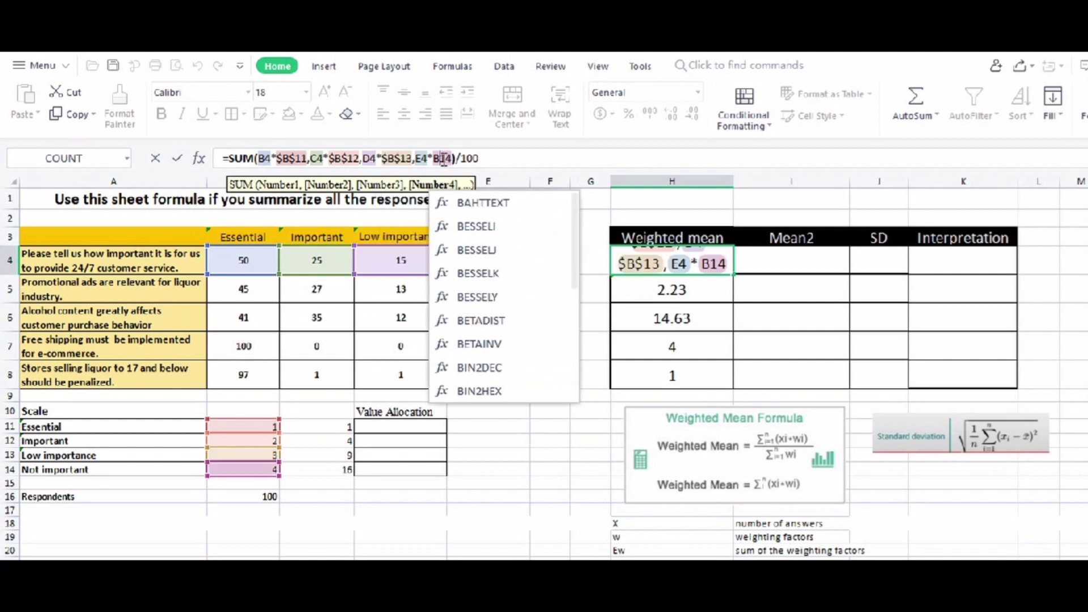
{"action": "left_click", "coordinate": [444, 158]}
{"action": "key", "text": "F4"}
{"action": "key", "text": "Return"}
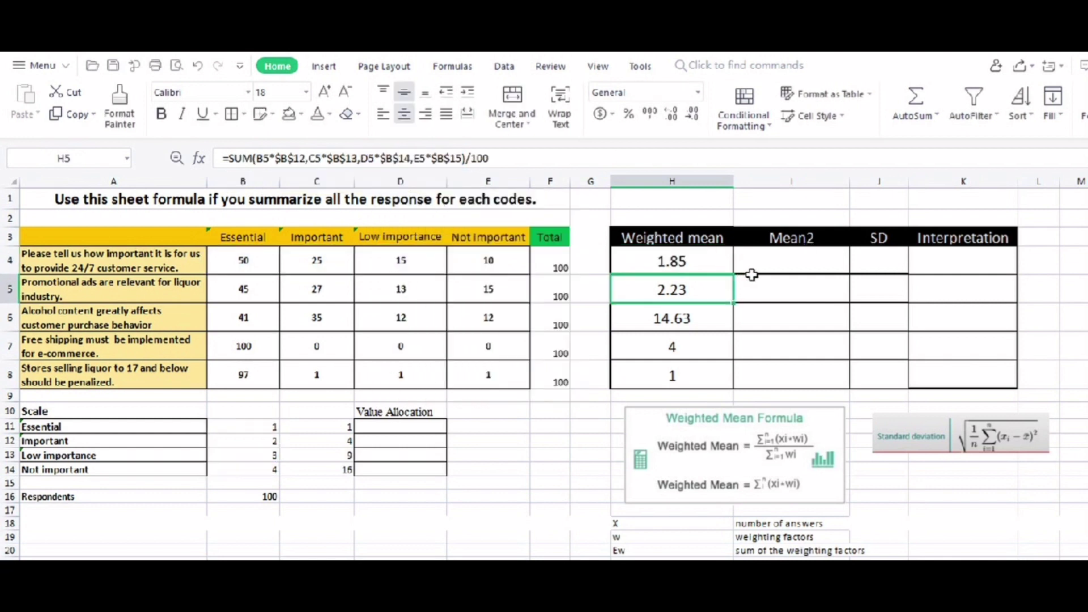
- Fill the corrected weighted mean formula from H4 down through H8
{"action": "left_click", "coordinate": [701, 261]}
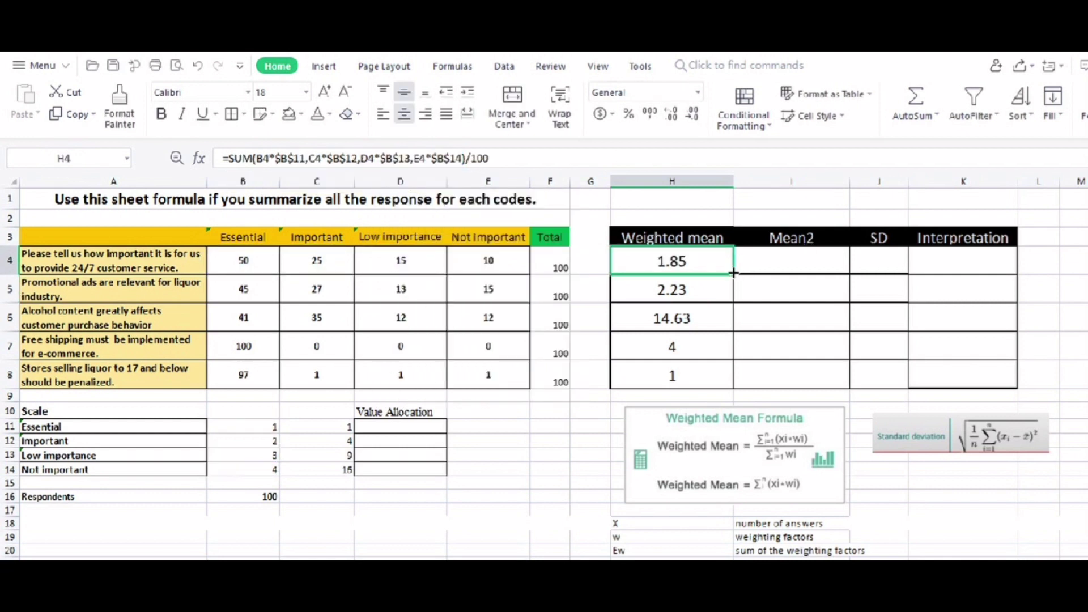
{"action": "left_click_drag", "start_coordinate": [733, 273], "coordinate": [722, 380]}
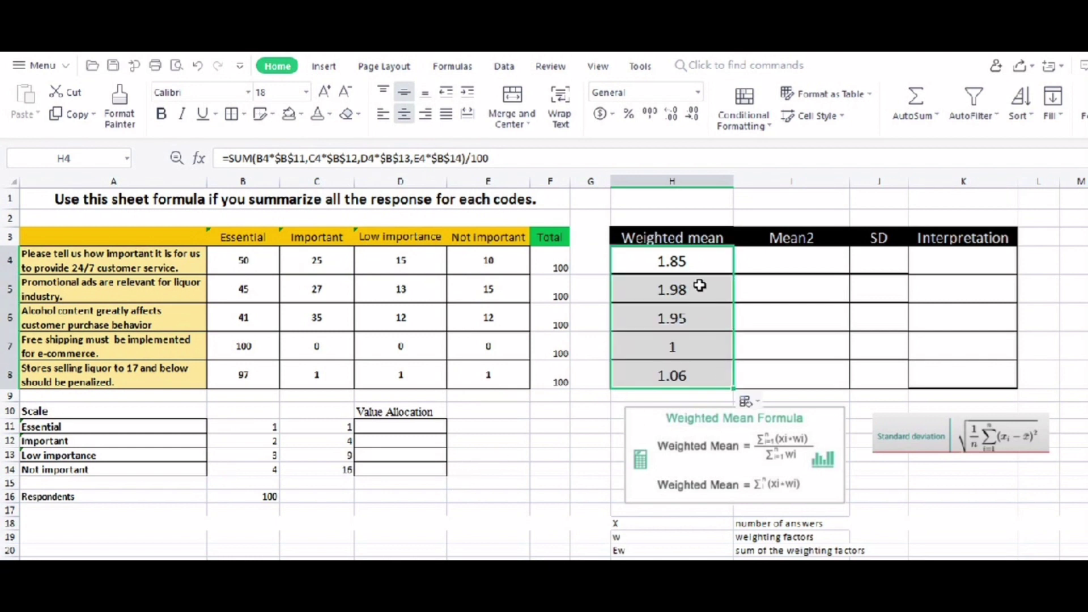
{"action": "left_click", "coordinate": [554, 452]}
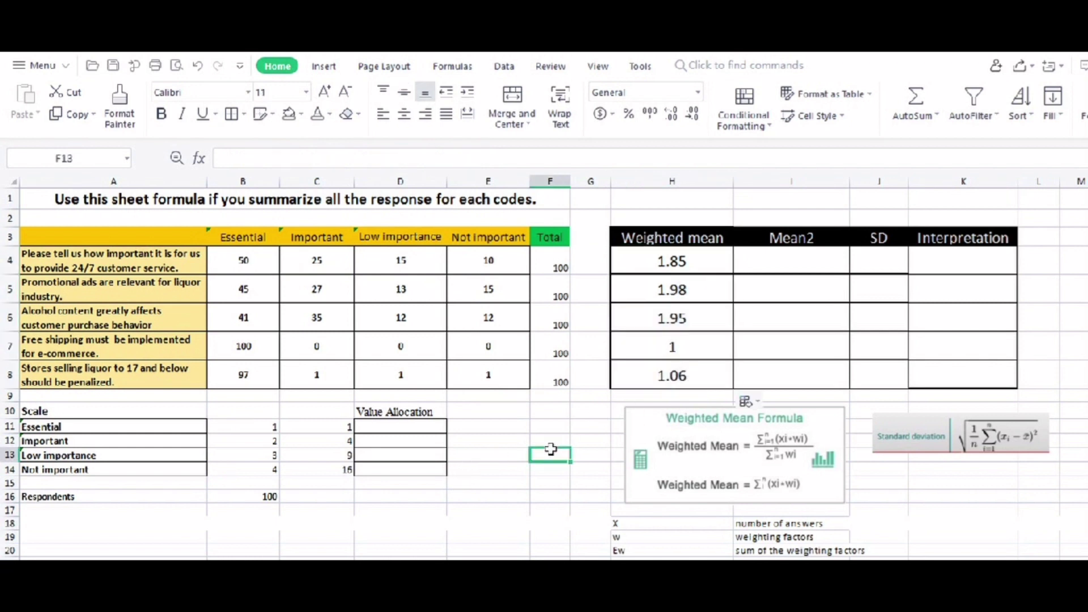
- Examine the empty Mean2 and SD columns and the formulas beside the scale values in C11 through C14
{"action": "left_click", "coordinate": [792, 259]}
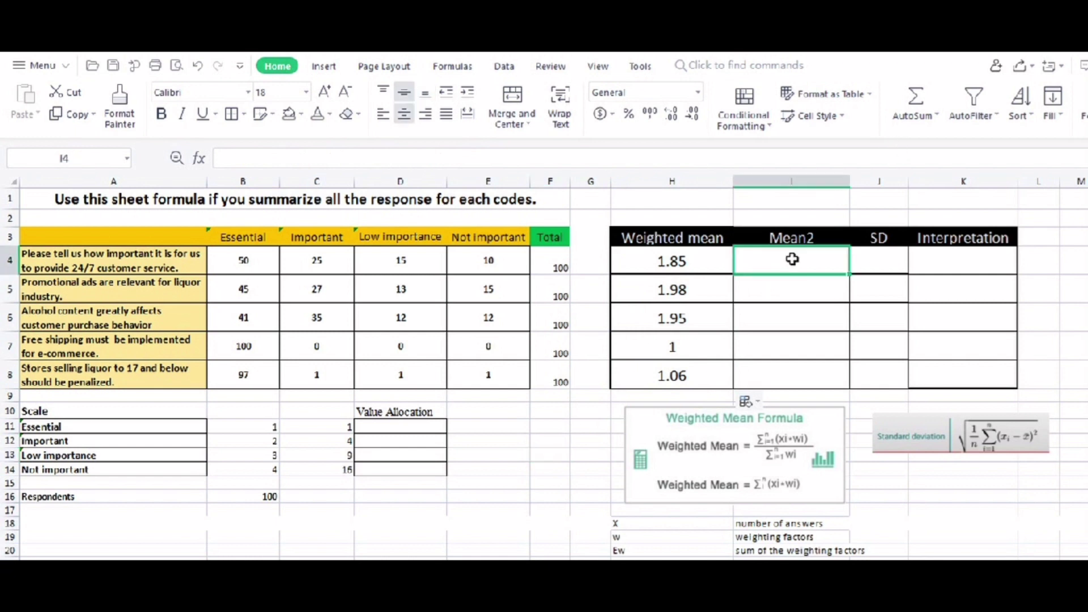
{"action": "left_click", "coordinate": [879, 236]}
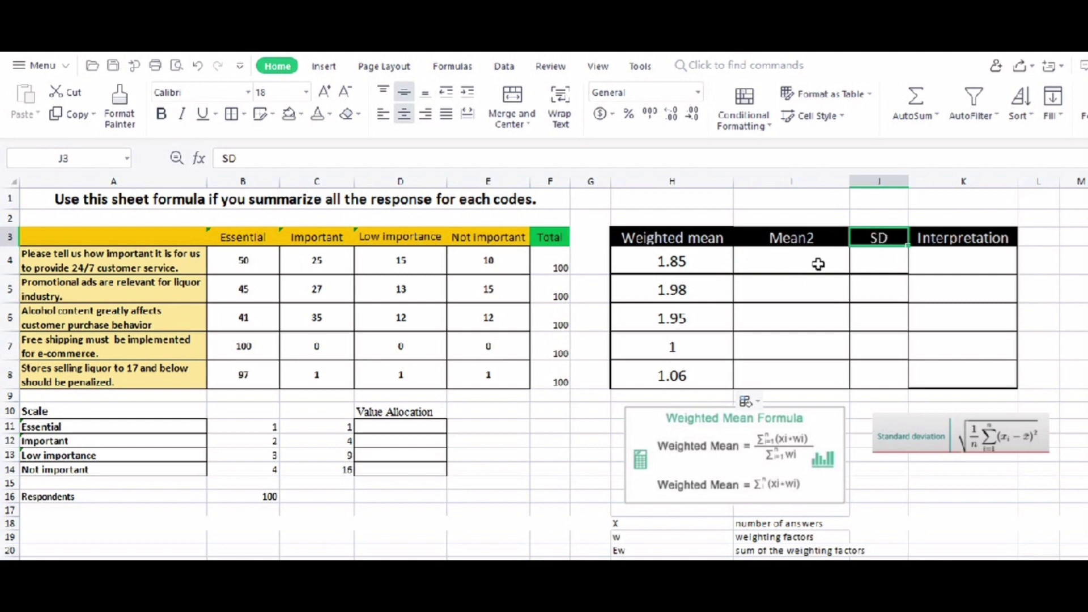
{"action": "left_click", "coordinate": [784, 261]}
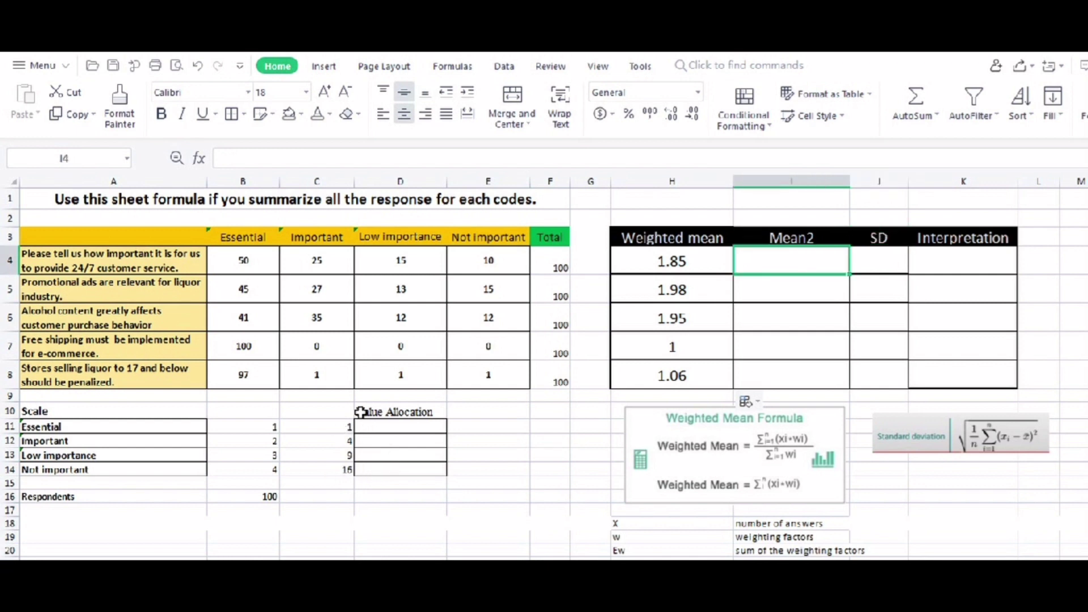
{"action": "left_click", "coordinate": [322, 428]}
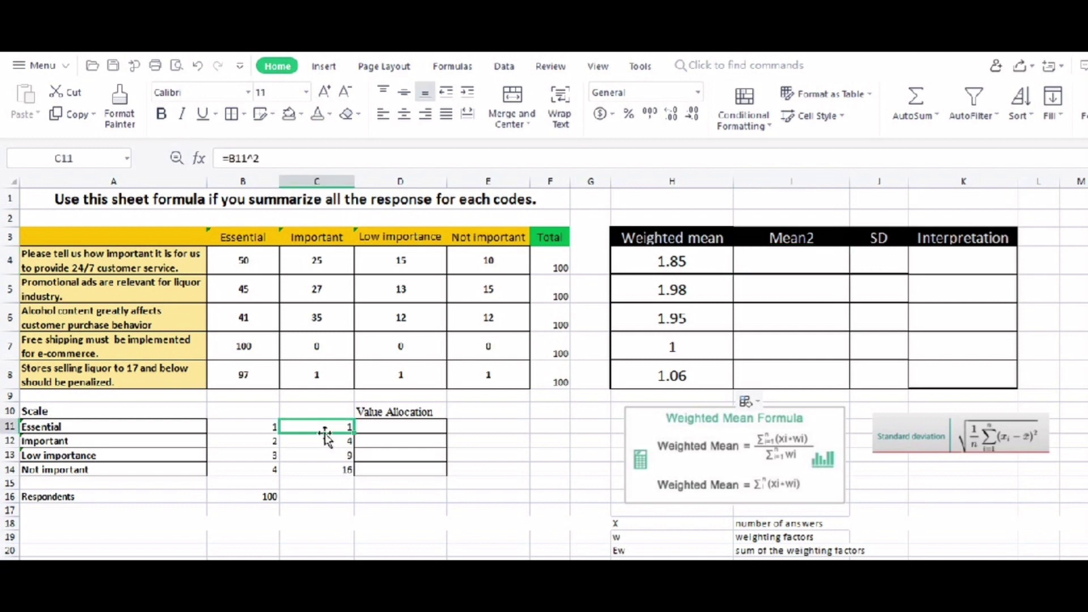
{"action": "left_click", "coordinate": [325, 440]}
{"action": "left_click", "coordinate": [334, 456]}
{"action": "left_click", "coordinate": [335, 471]}
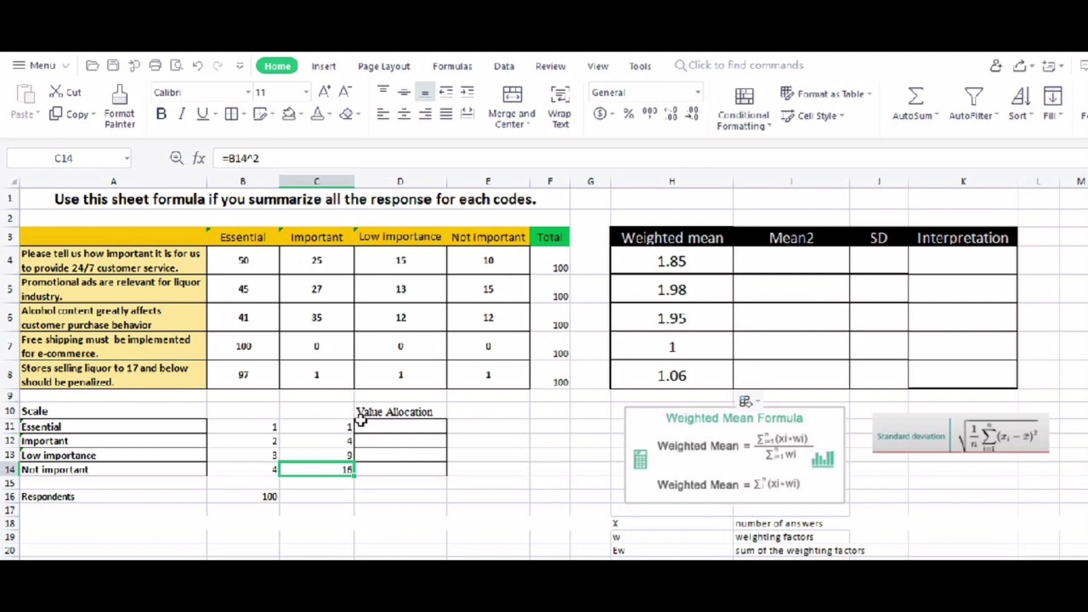
{"action": "left_click", "coordinate": [38, 408]}
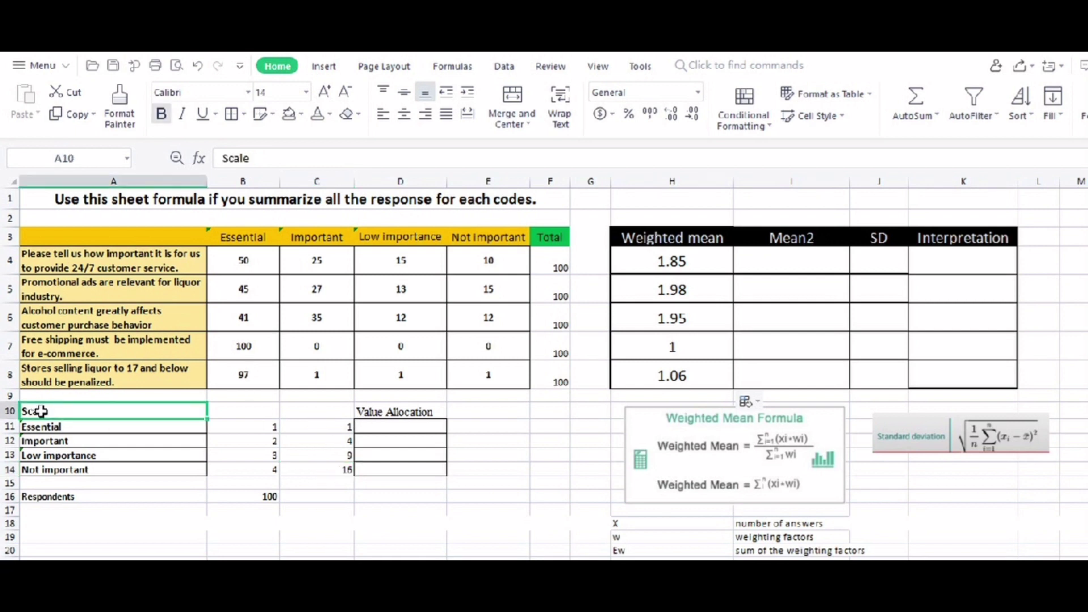
- Clear the squared scale formulas from C11 through C14
{"action": "left_click", "coordinate": [329, 425]}
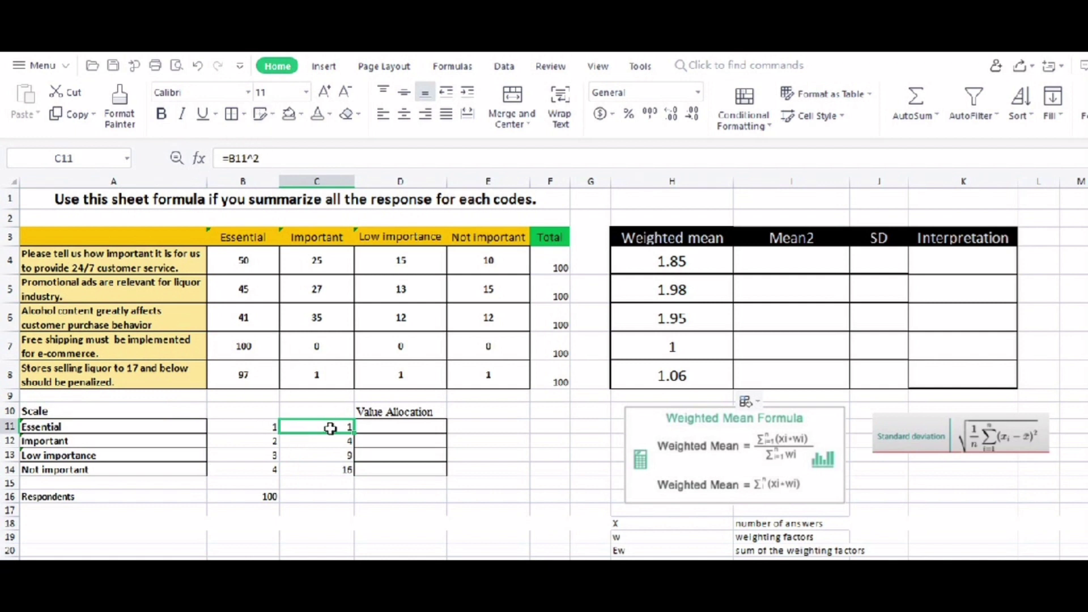
{"action": "left_click_drag", "start_coordinate": [272, 159], "coordinate": [222, 159]}
{"action": "key", "text": "BackSpace"}
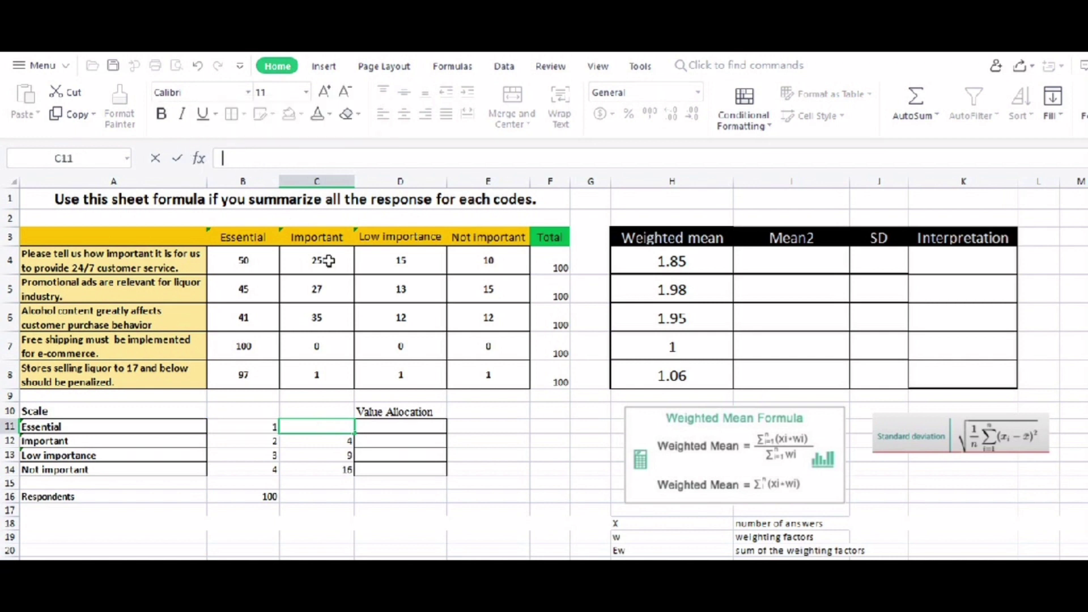
{"action": "left_click", "coordinate": [311, 443]}
{"action": "left_click_drag", "start_coordinate": [311, 426], "coordinate": [307, 470]}
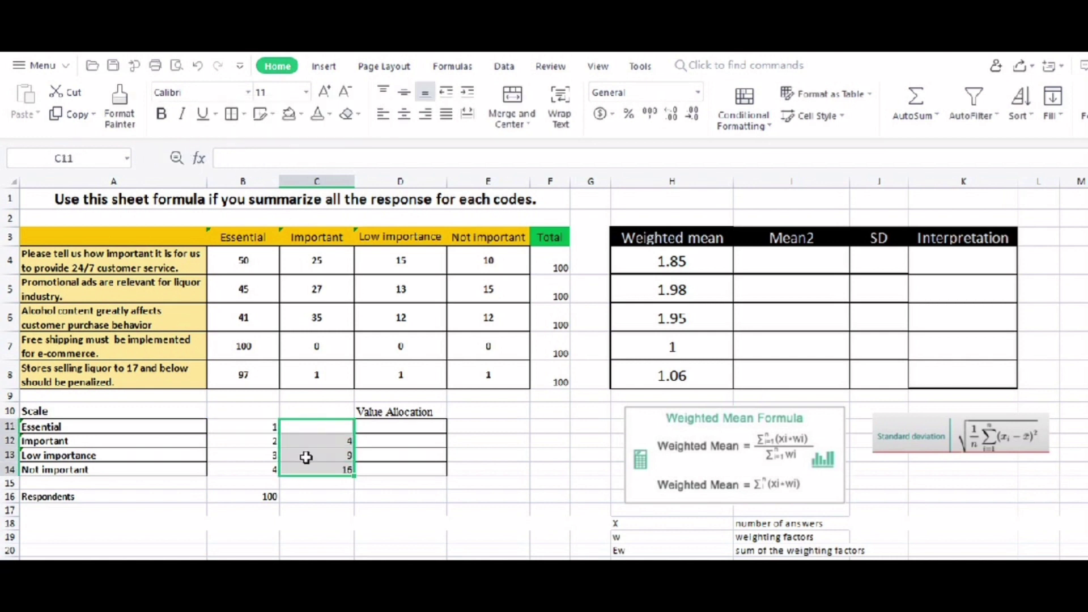
{"action": "right_click", "coordinate": [306, 455]}
{"action": "left_click", "coordinate": [340, 213]}
- Enter the formula =B11^2 in C11 to square the Essential scale value
{"action": "left_click", "coordinate": [316, 426]}
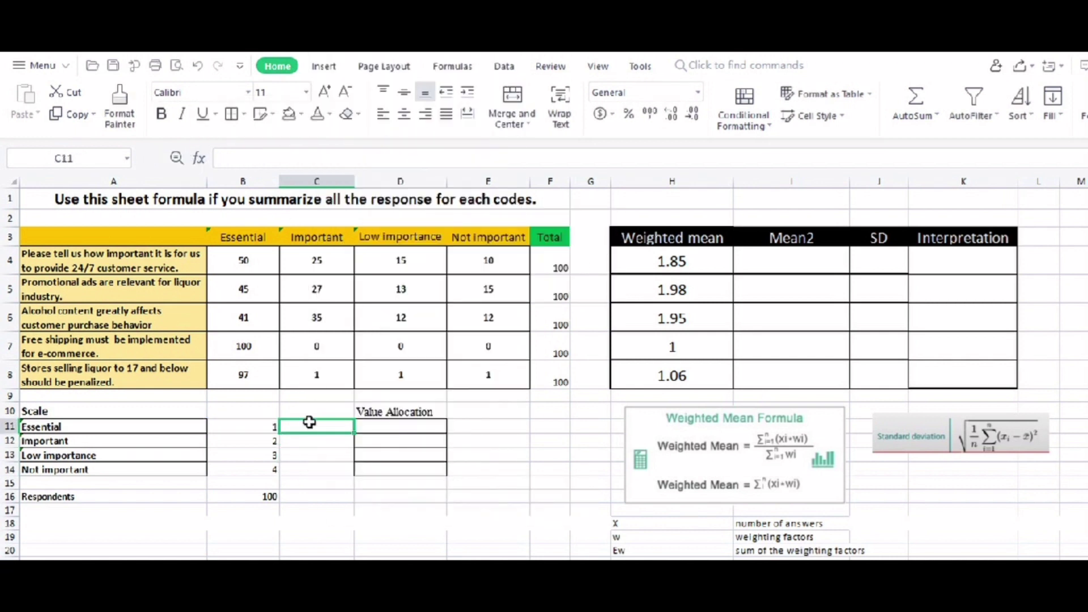
{"action": "type", "text": "="}
{"action": "left_click", "coordinate": [245, 429]}
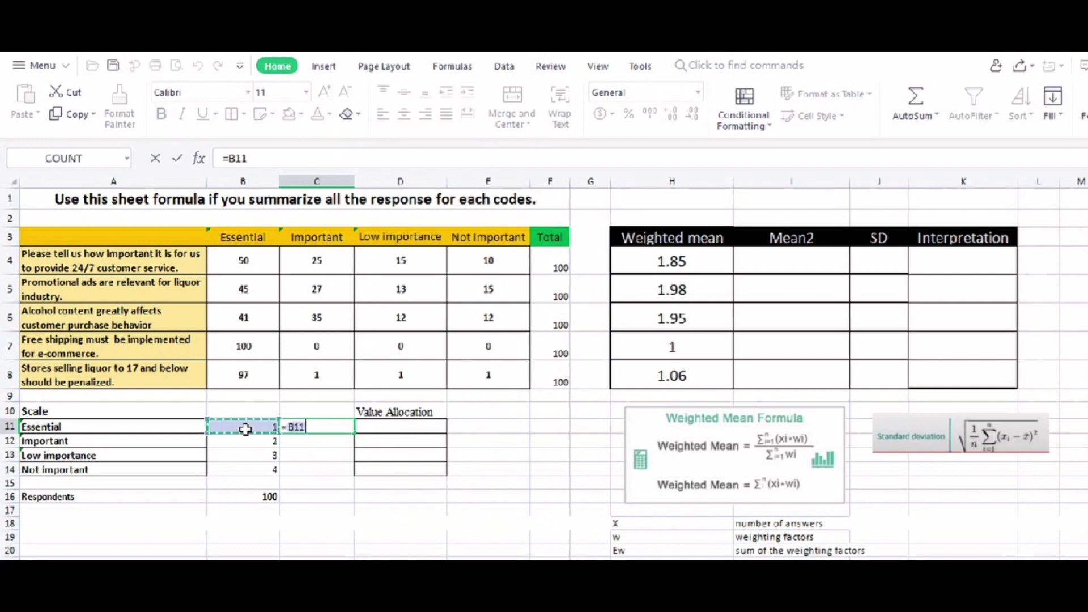
{"action": "type", "text": "^2"}
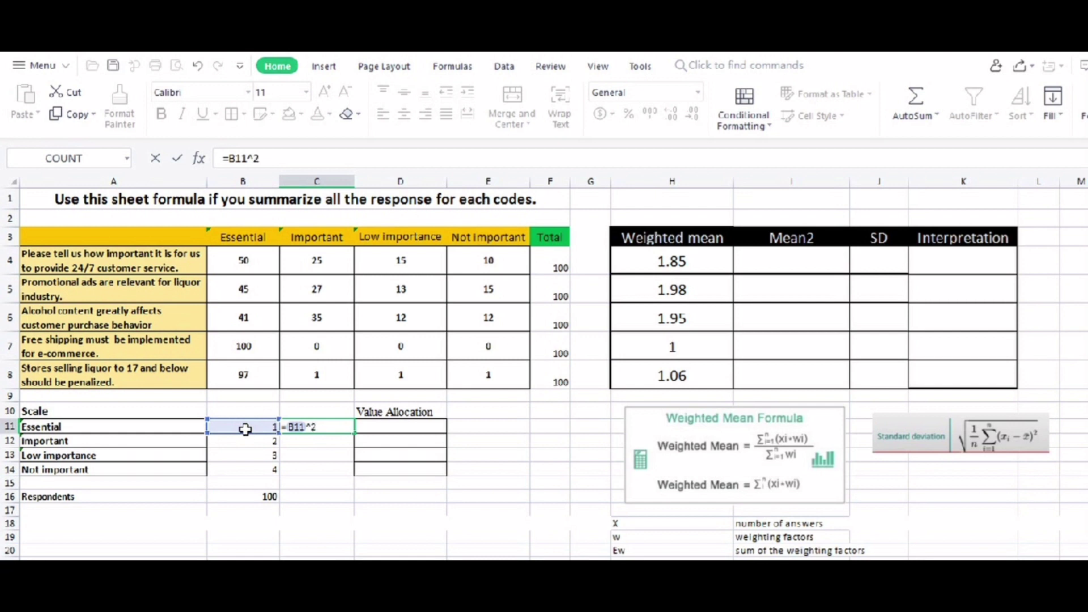
{"action": "key", "text": "Return"}
- Fill the squaring formula from C11 down through C14 for the remaining scale values
{"action": "left_click", "coordinate": [340, 427]}
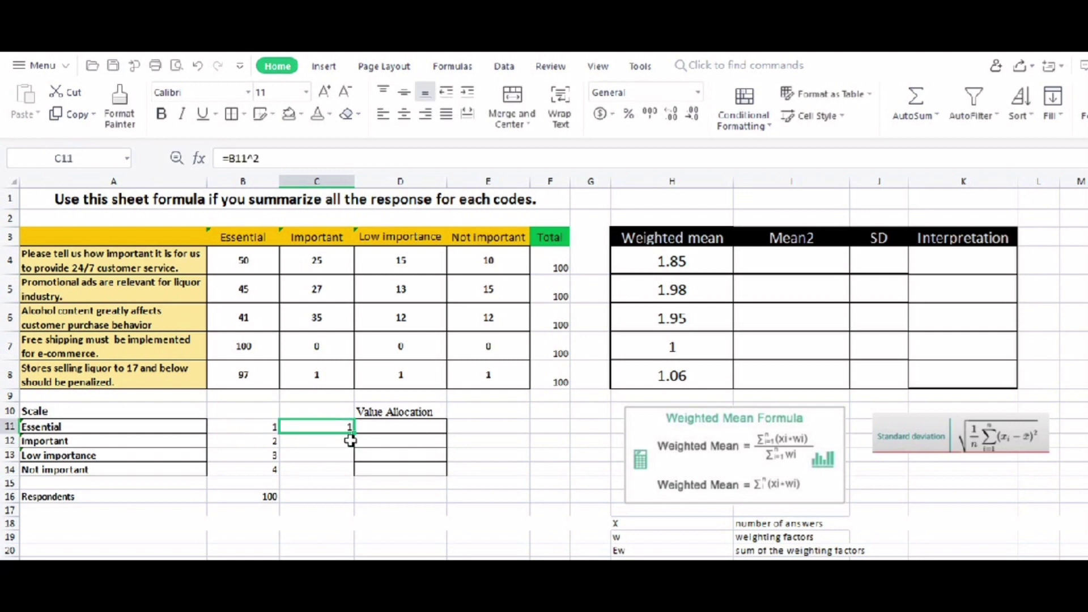
{"action": "left_click_drag", "start_coordinate": [354, 431], "coordinate": [355, 470]}
{"action": "left_click", "coordinate": [381, 523]}
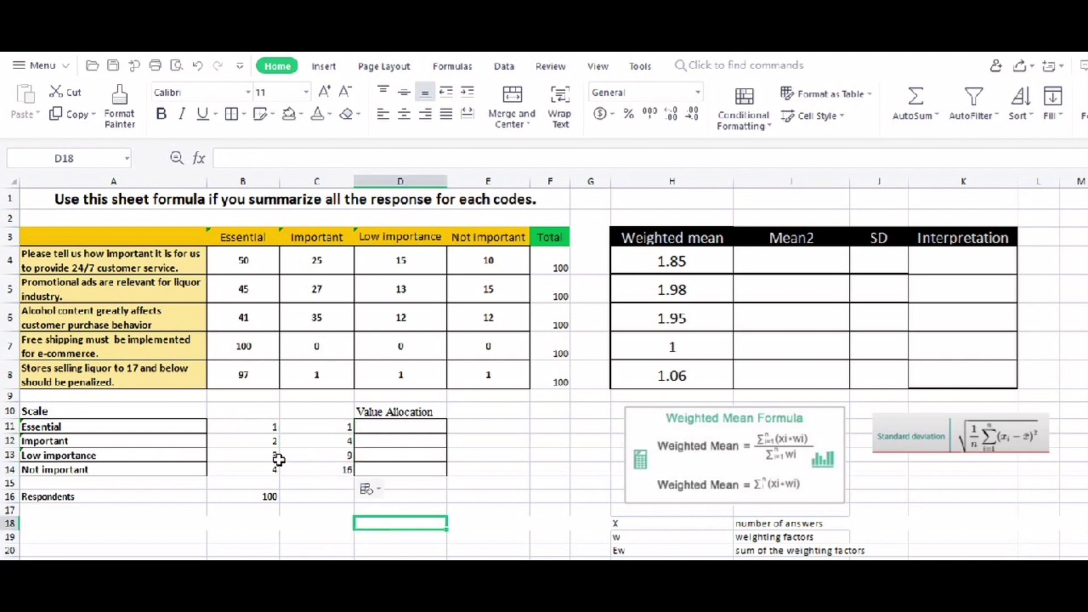
{"action": "left_click", "coordinate": [337, 474]}
{"action": "left_click", "coordinate": [239, 470]}
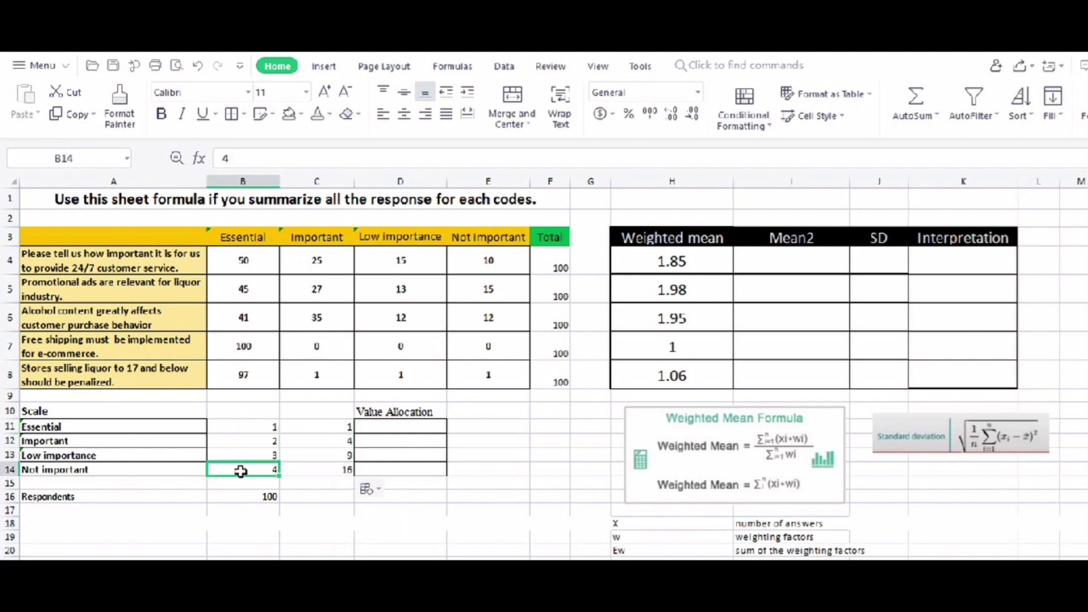
{"action": "left_click", "coordinate": [292, 470]}
{"action": "left_click", "coordinate": [545, 484]}
{"action": "left_click", "coordinate": [795, 271]}
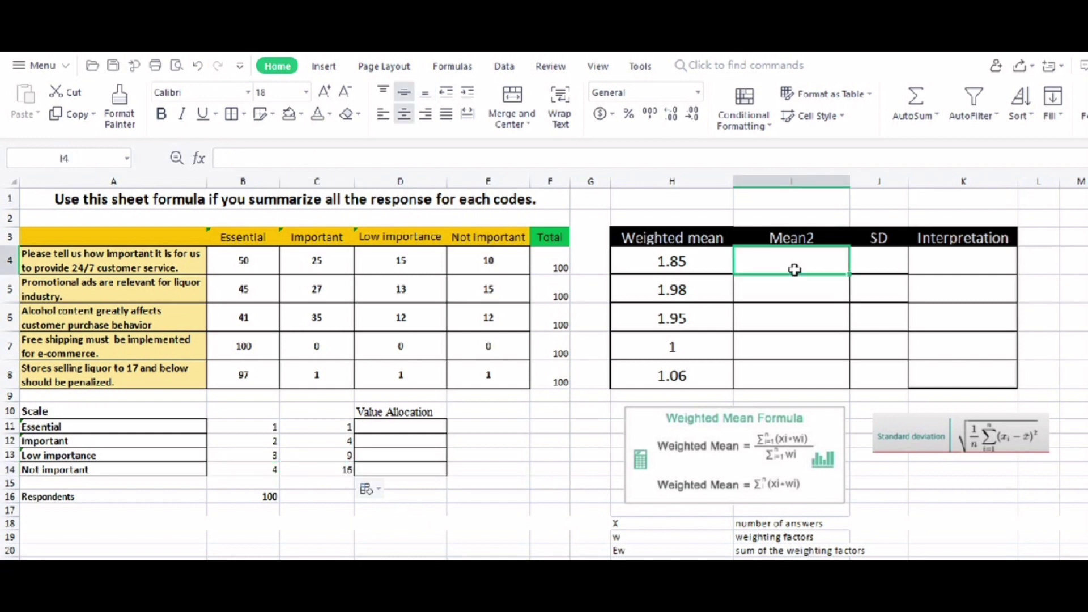
{"action": "type", "text": "="}
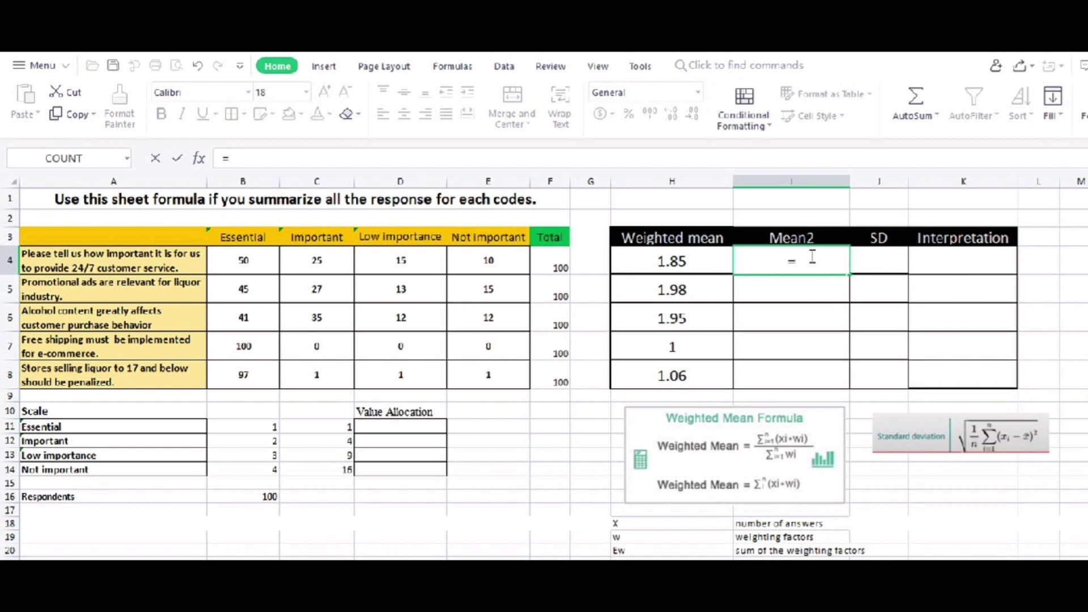
{"action": "key", "text": "Escape"}
{"action": "left_click", "coordinate": [698, 254]}
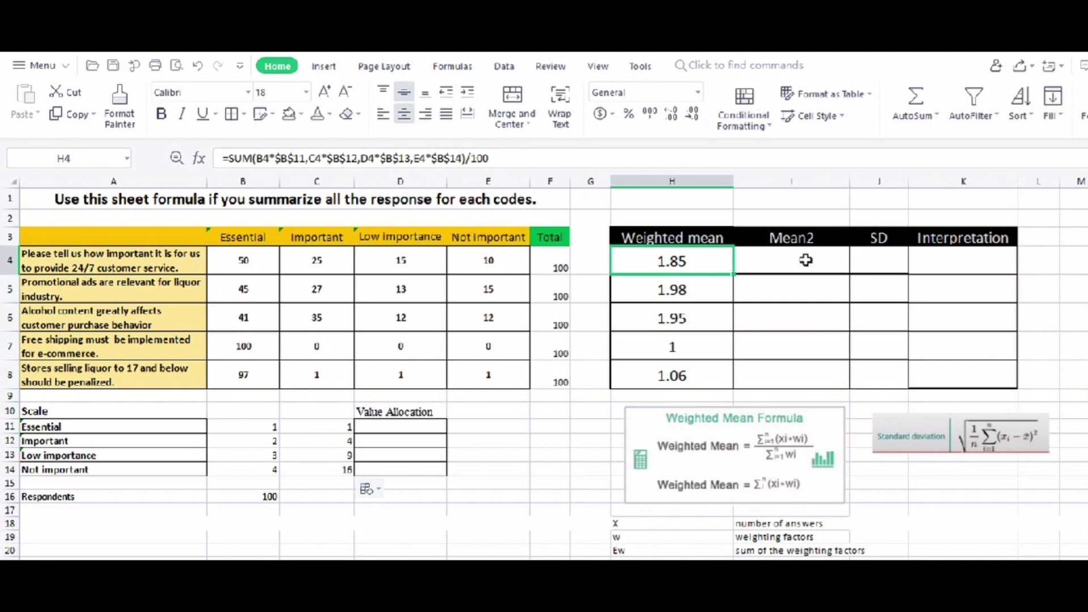
- Begin the Mean2 formula in I4 with =SUM(B4*C11,C4*C12, pairing the Essential and Important counts with their squared scale values
{"action": "left_click", "coordinate": [781, 262]}
{"action": "type", "text": "="}
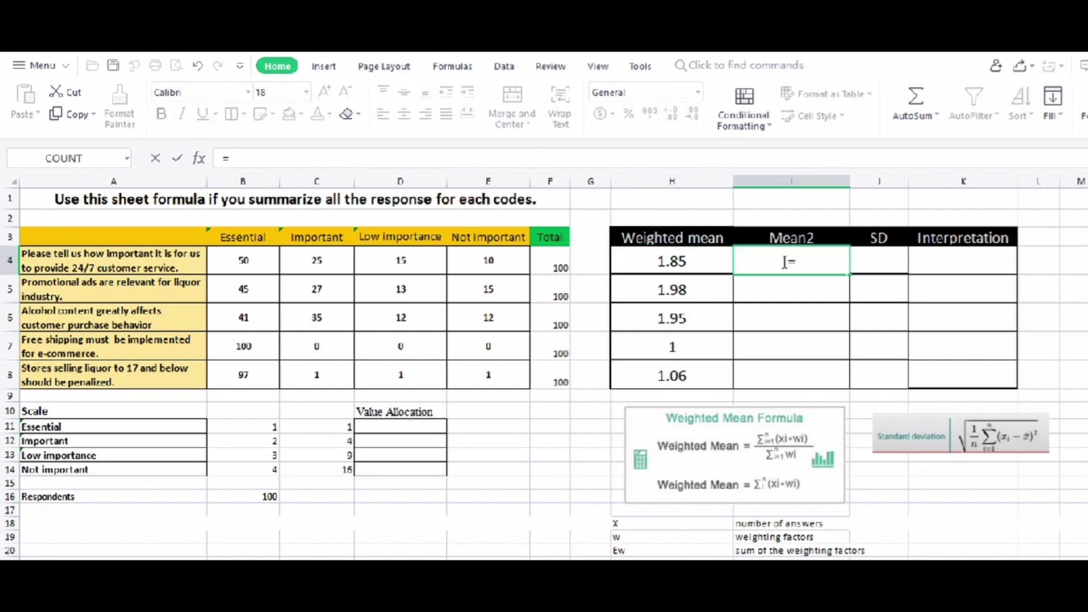
{"action": "type", "text": "SUM("}
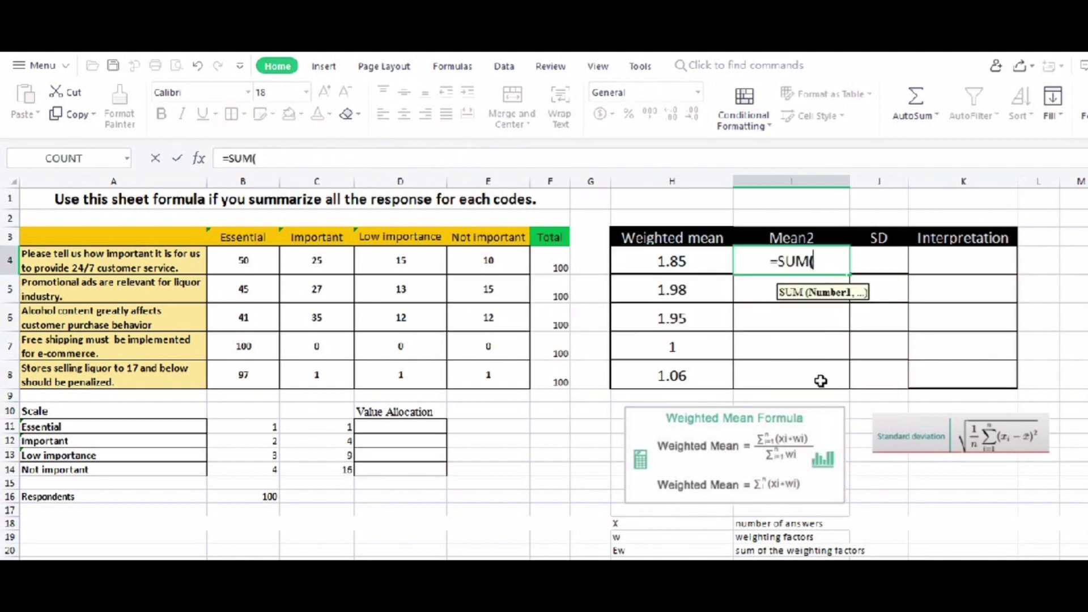
{"action": "left_click", "coordinate": [247, 261]}
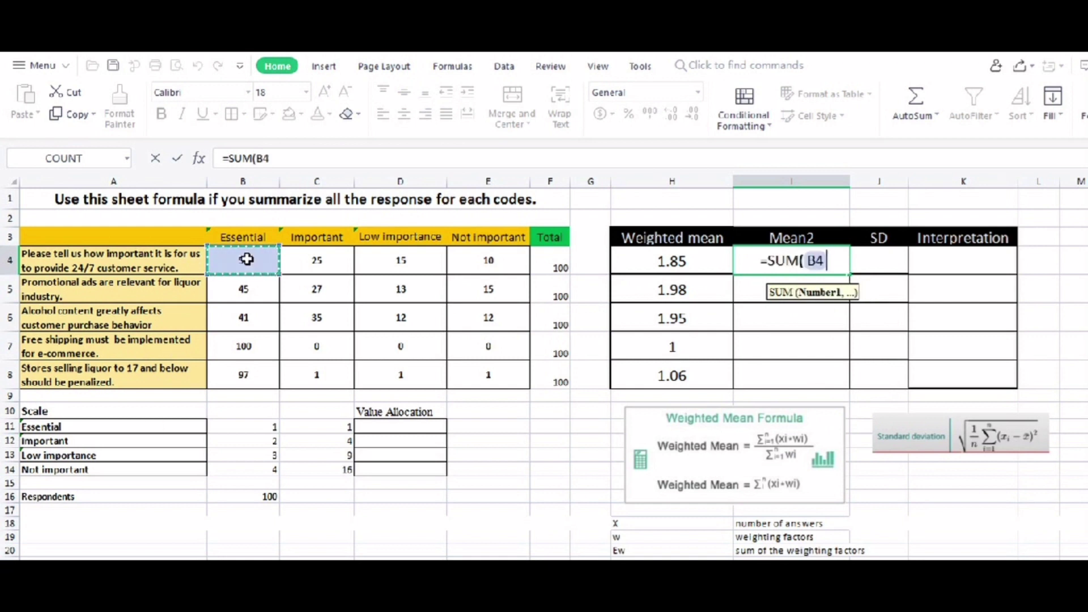
{"action": "type", "text": "*"}
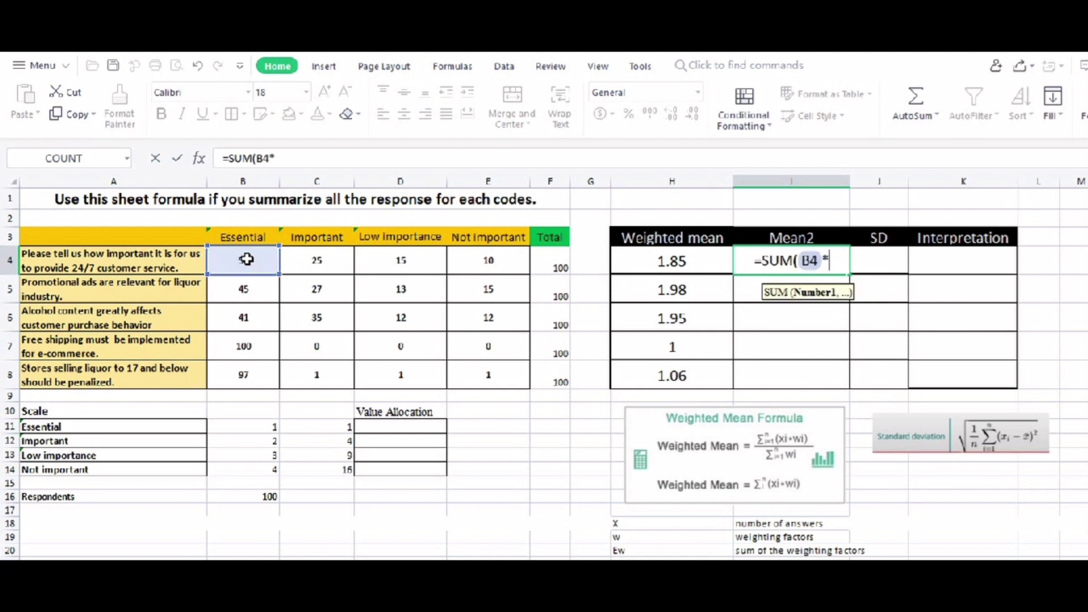
{"action": "left_click", "coordinate": [340, 430]}
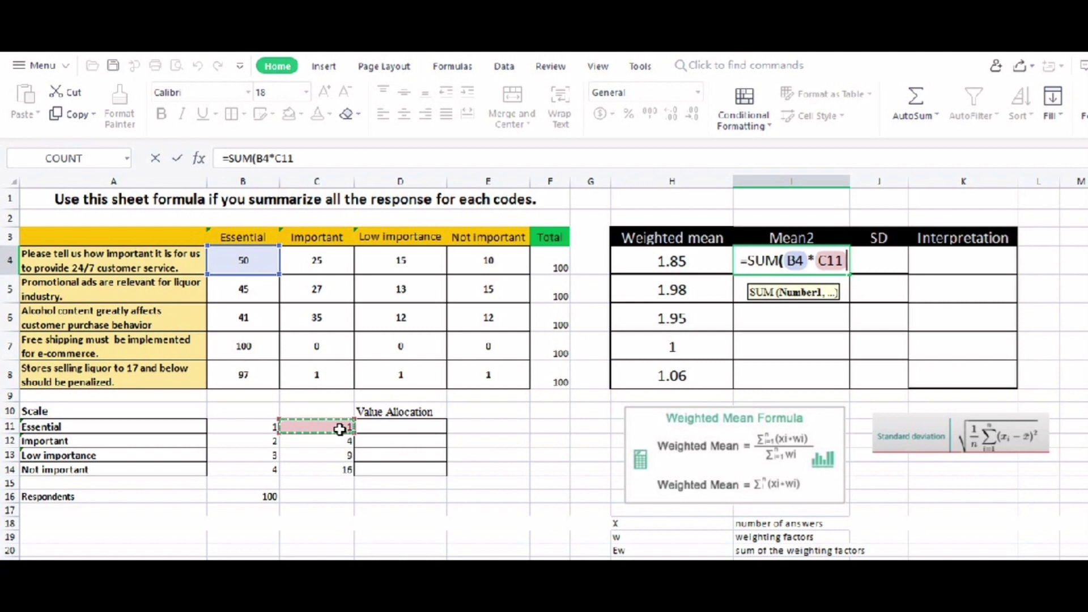
{"action": "type", "text": ","}
{"action": "left_click", "coordinate": [322, 262]}
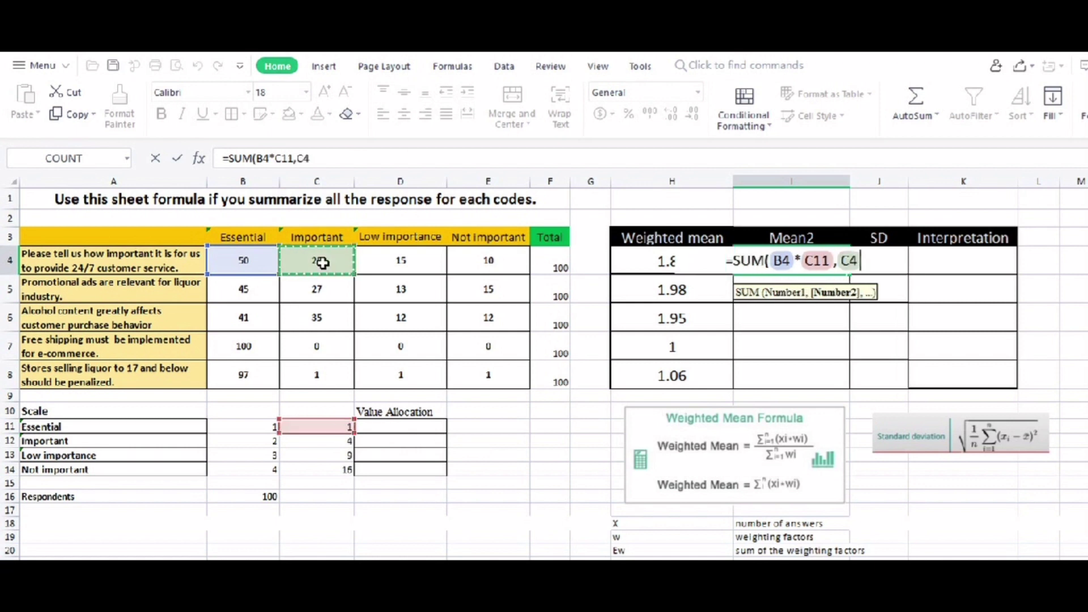
{"action": "type", "text": "*"}
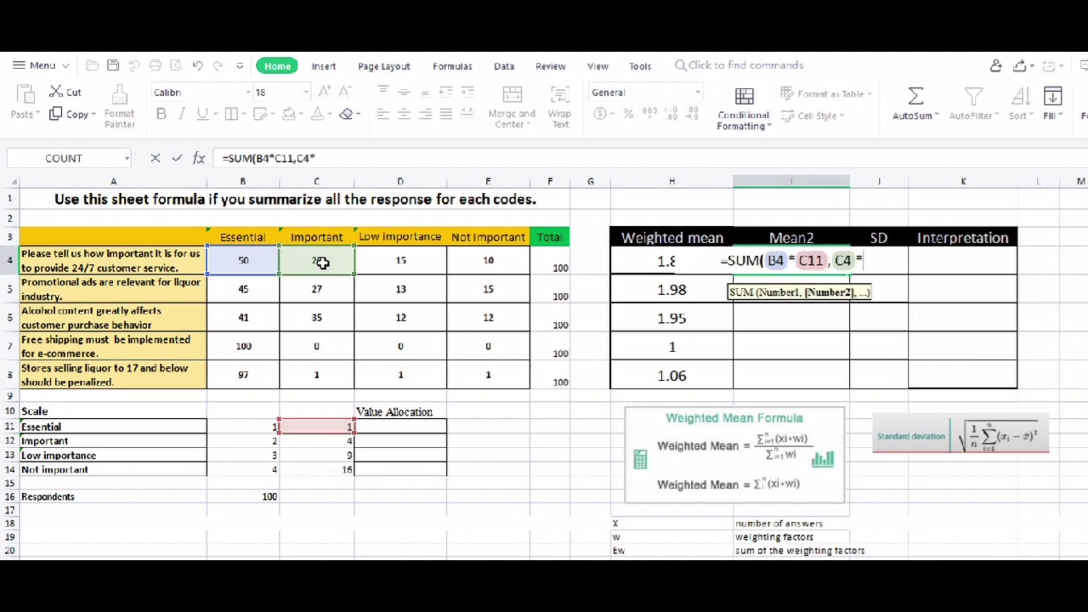
{"action": "left_click", "coordinate": [314, 443]}
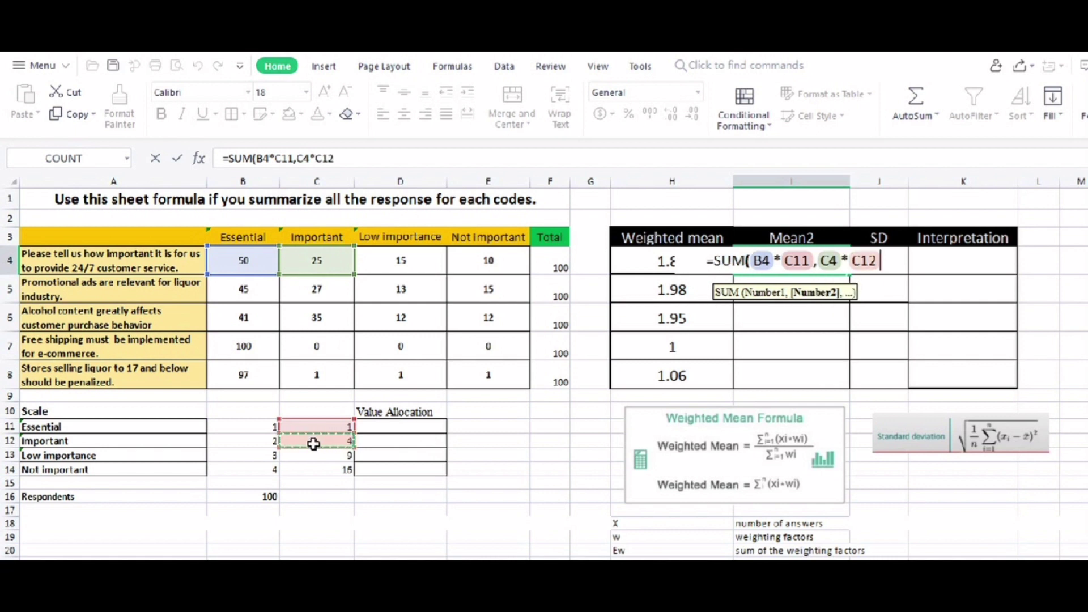
- Complete the Mean2 formula in I4 with the terms D4*C13 and E4*C14, and divide the sum by 100
{"action": "type", "text": ","}
{"action": "left_click", "coordinate": [399, 268]}
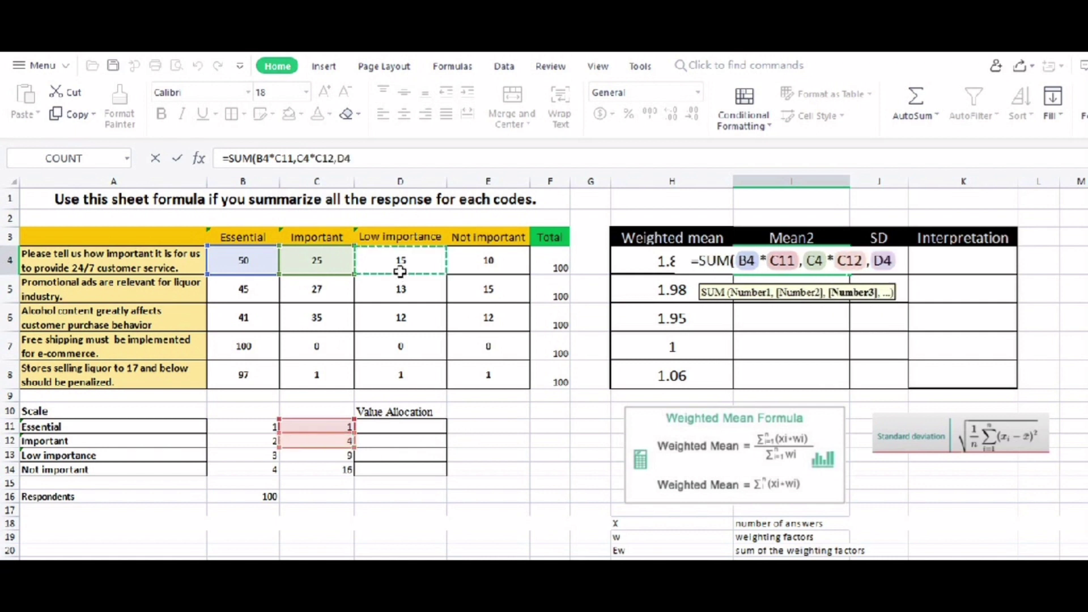
{"action": "type", "text": "*"}
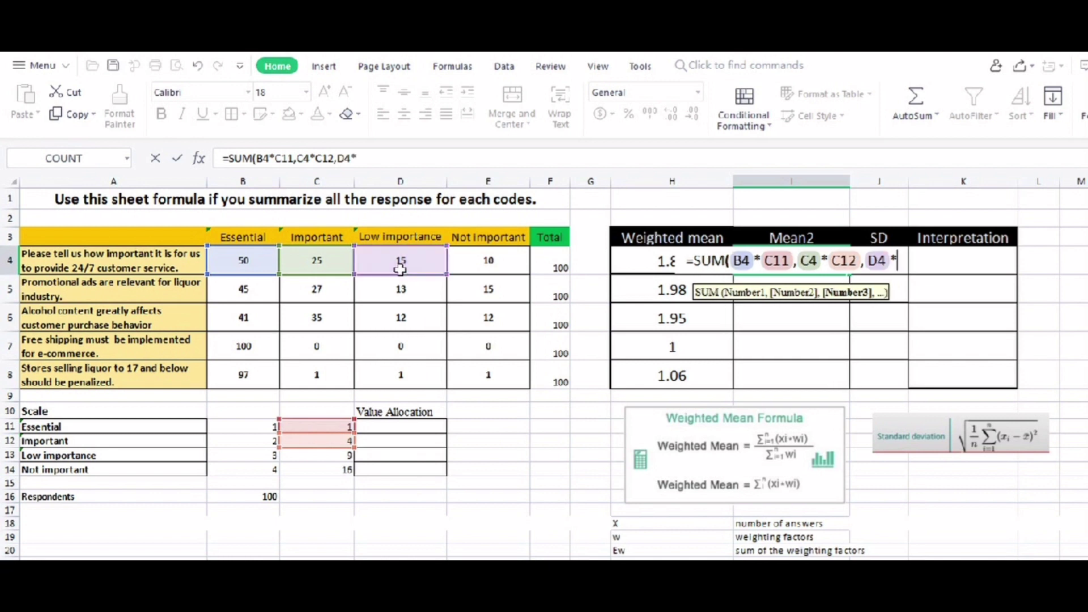
{"action": "left_click", "coordinate": [305, 457]}
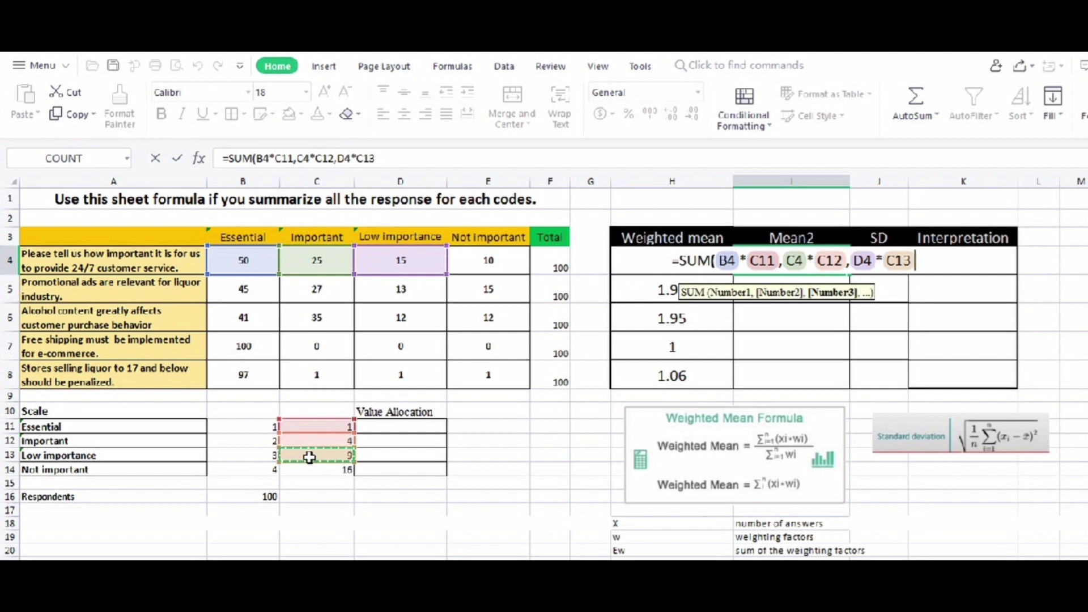
{"action": "type", "text": ","}
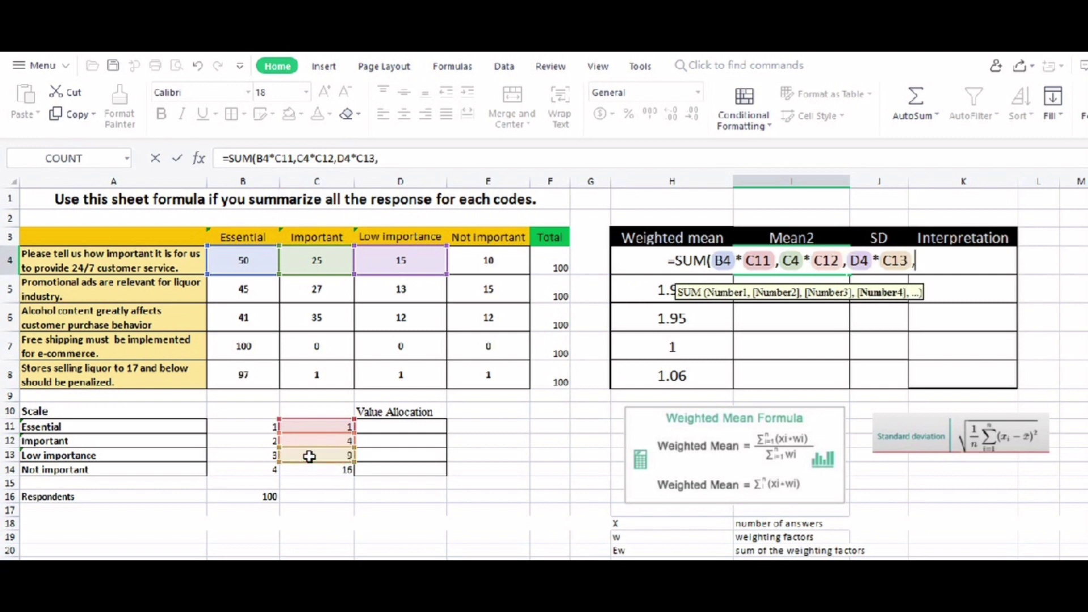
{"action": "left_click", "coordinate": [487, 269]}
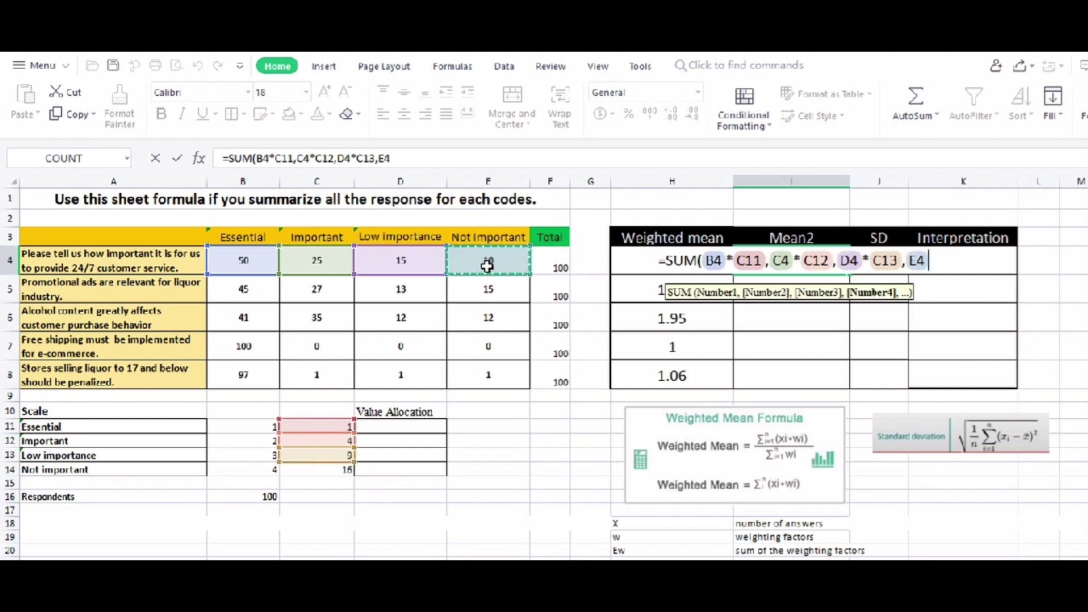
{"action": "type", "text": "*"}
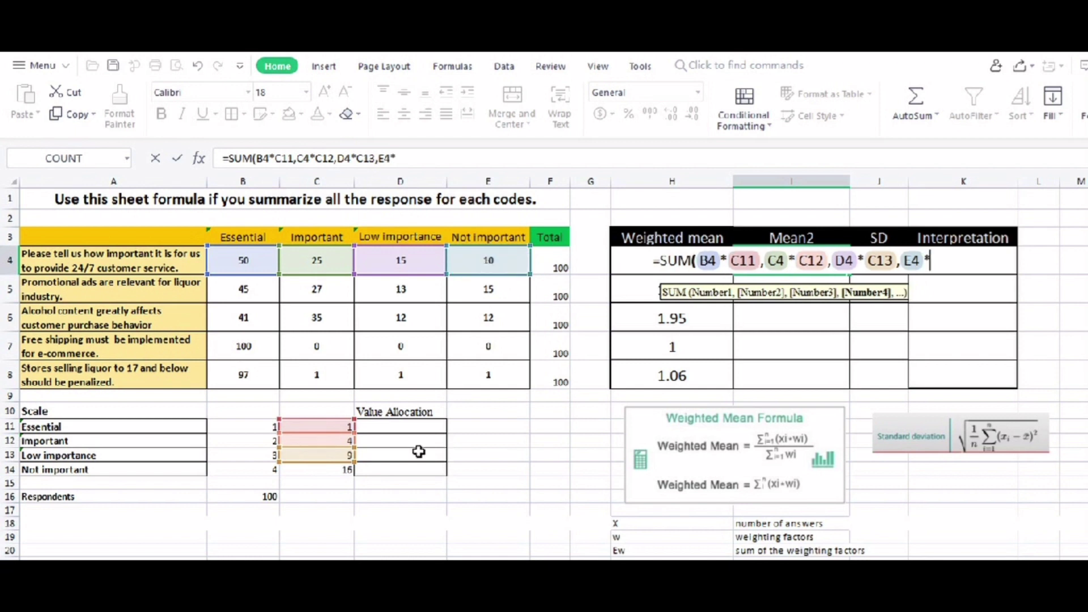
{"action": "left_click", "coordinate": [327, 471]}
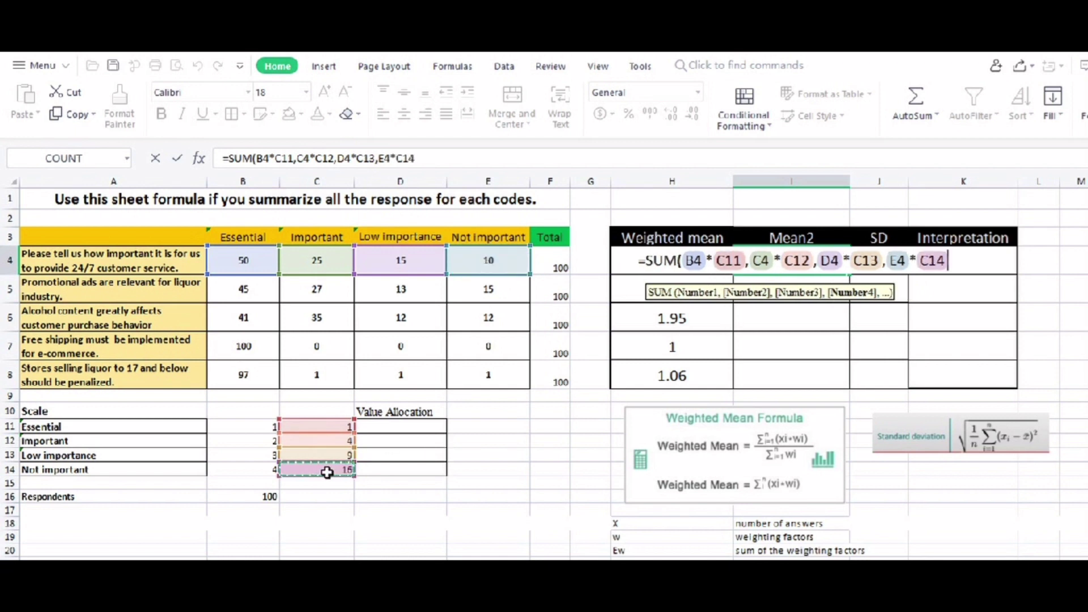
{"action": "type", "text": ")/100"}
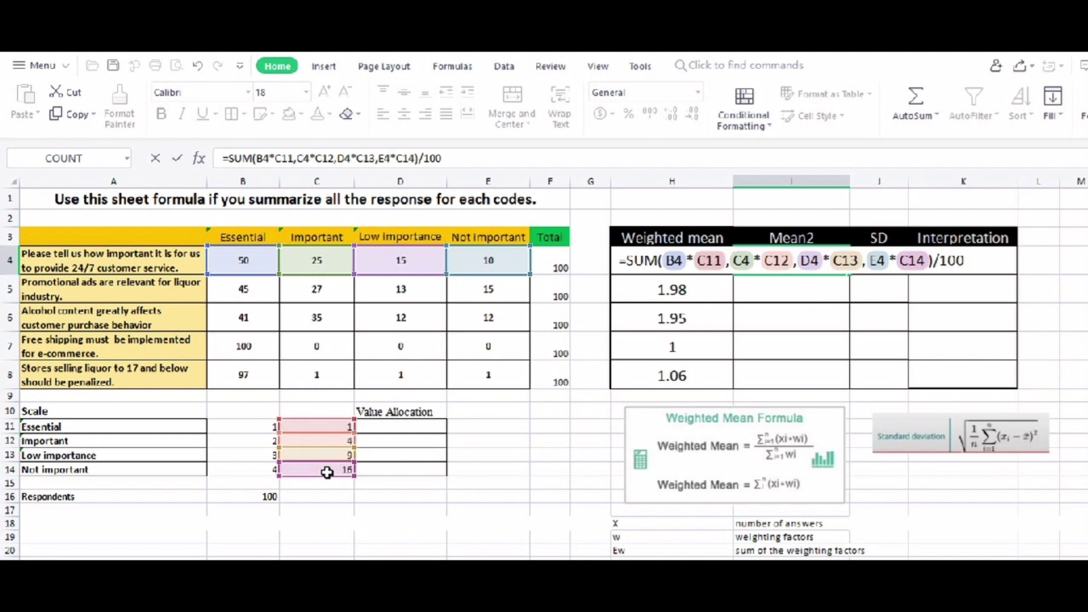
{"action": "key", "text": "Return"}
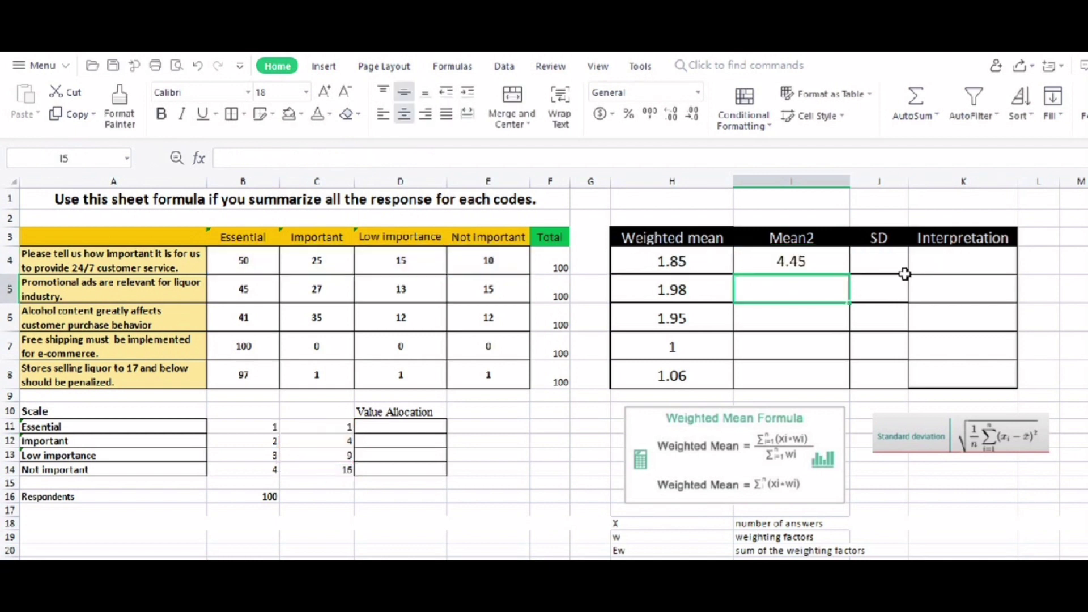
- Make the references to C11, C12, C13 and C14 absolute in the Mean2 formula in I4
{"action": "left_click", "coordinate": [804, 258]}
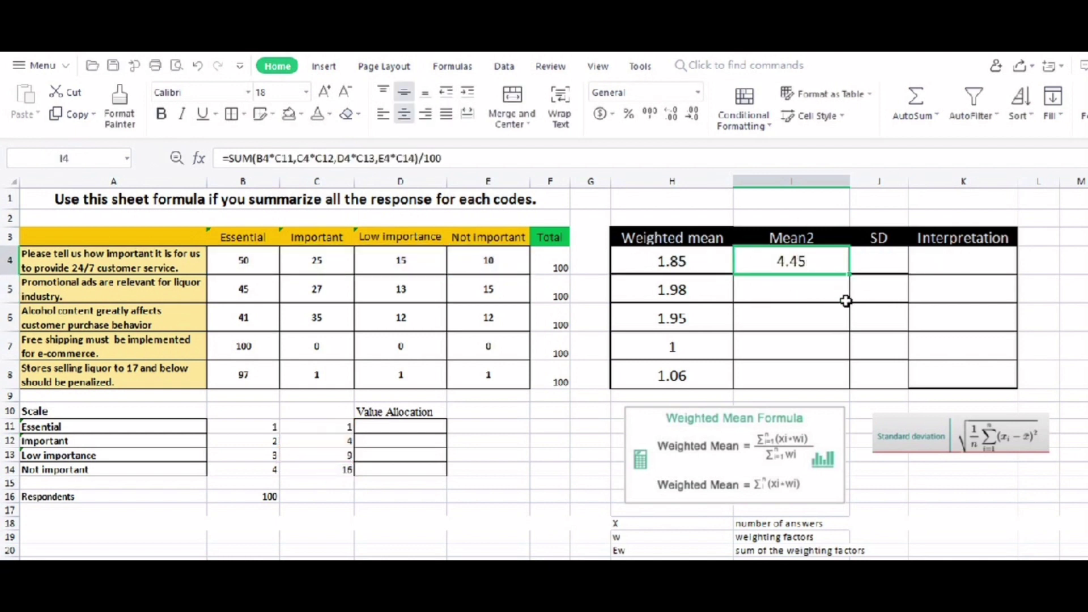
{"action": "double_click", "coordinate": [289, 157]}
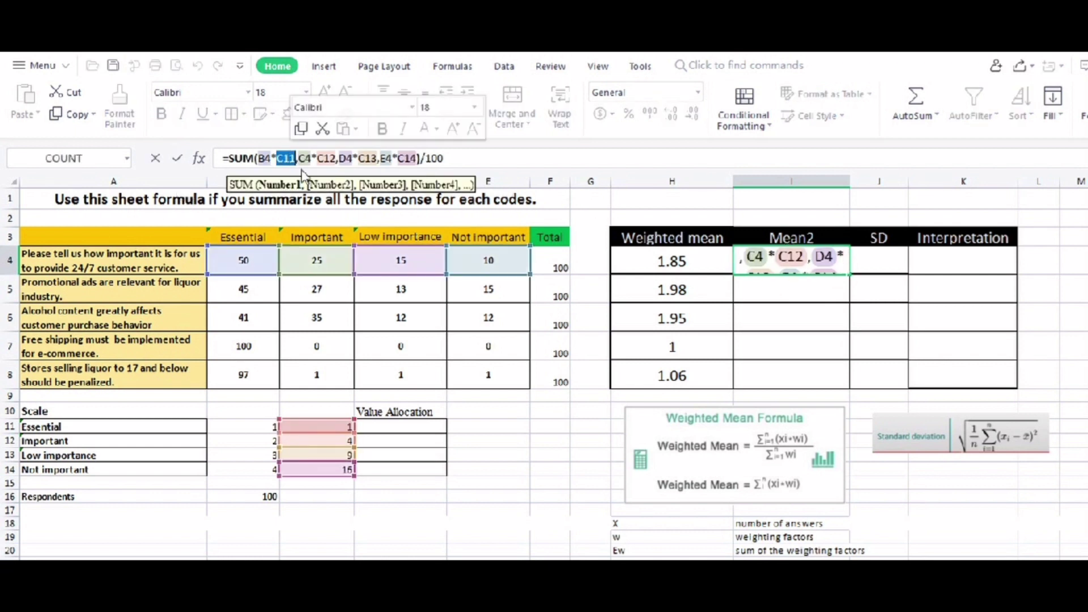
{"action": "key", "text": "F4"}
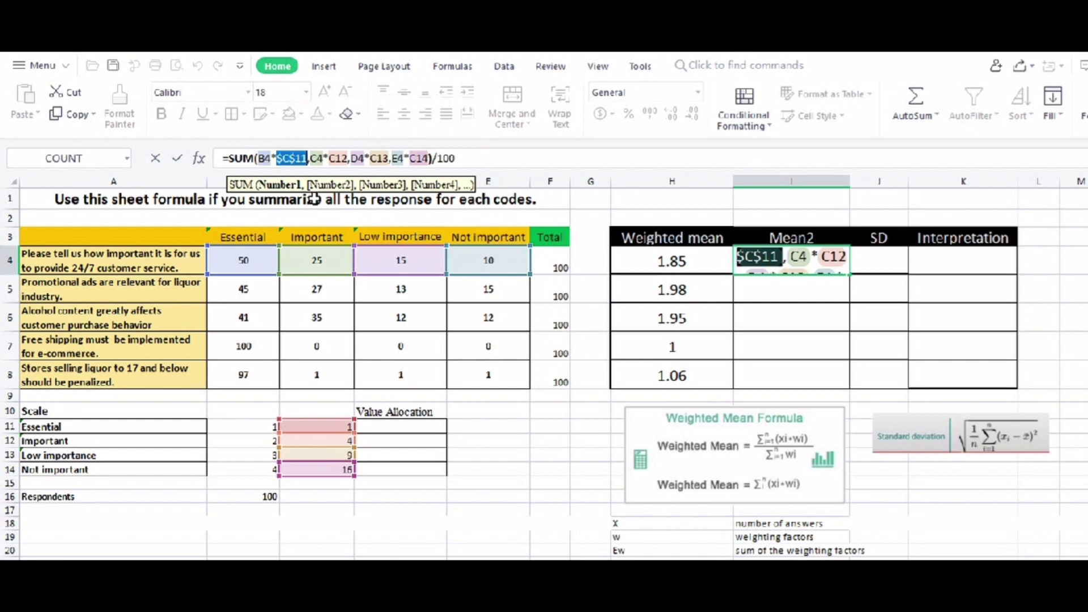
{"action": "double_click", "coordinate": [339, 158]}
{"action": "key", "text": "F4"}
{"action": "double_click", "coordinate": [391, 158]}
{"action": "key", "text": "F4"}
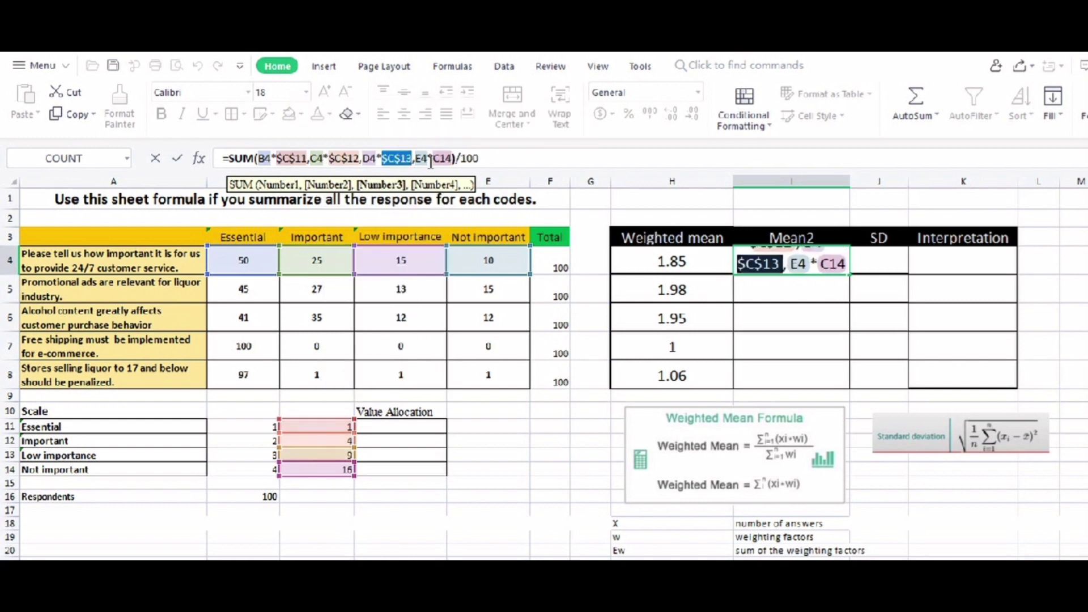
{"action": "double_click", "coordinate": [445, 158]}
{"action": "key", "text": "F4"}
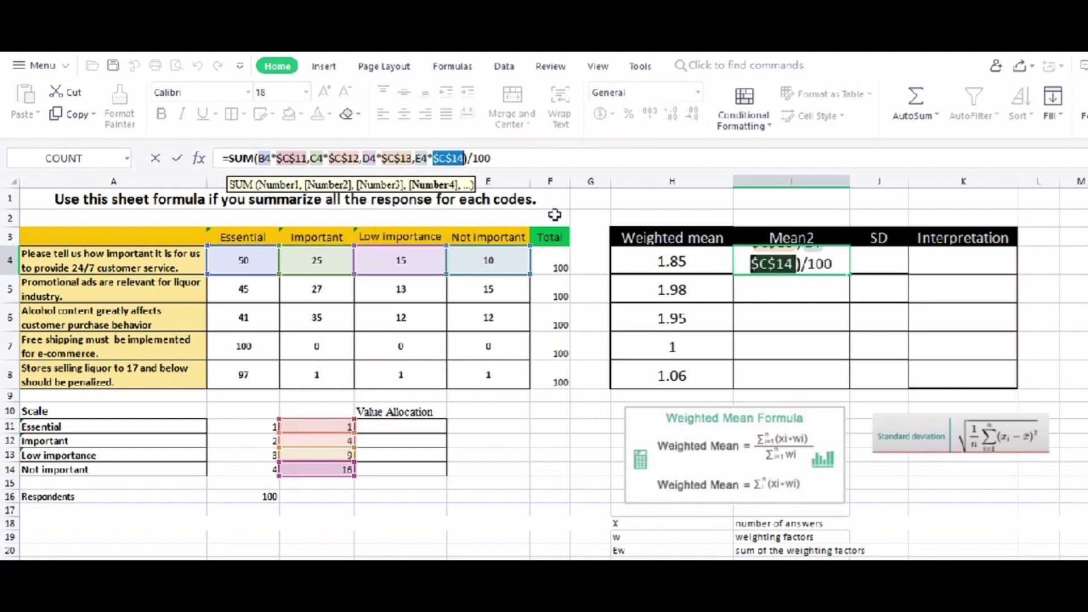
{"action": "key", "text": "Return"}
- Fill the Mean2 formula from I4 down through I8 and check the absolute references in I5
{"action": "left_click", "coordinate": [821, 264]}
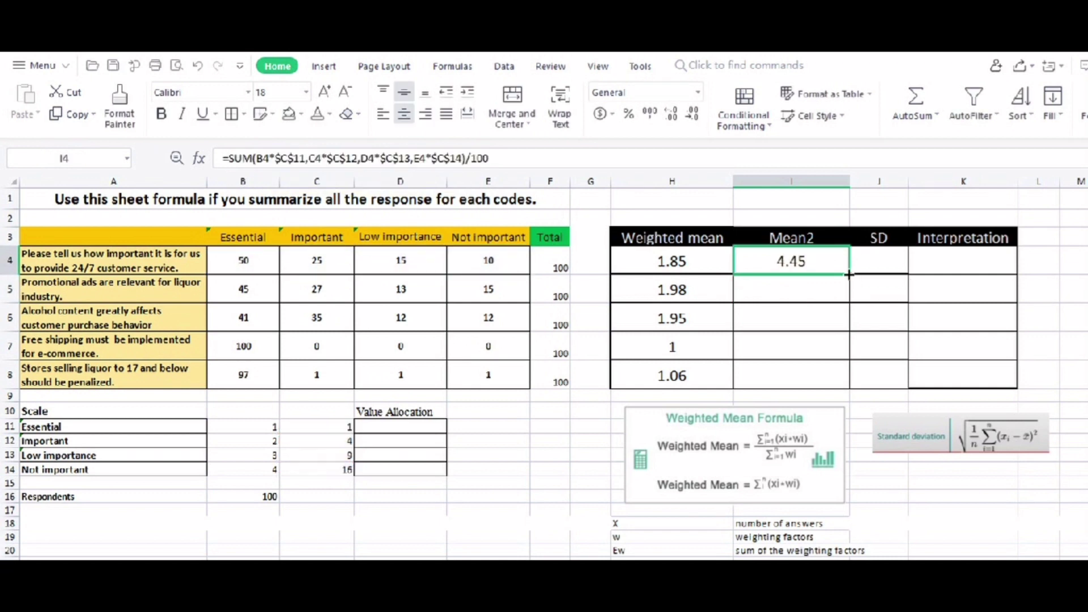
{"action": "left_click_drag", "start_coordinate": [848, 274], "coordinate": [850, 380]}
{"action": "left_click", "coordinate": [790, 288]}
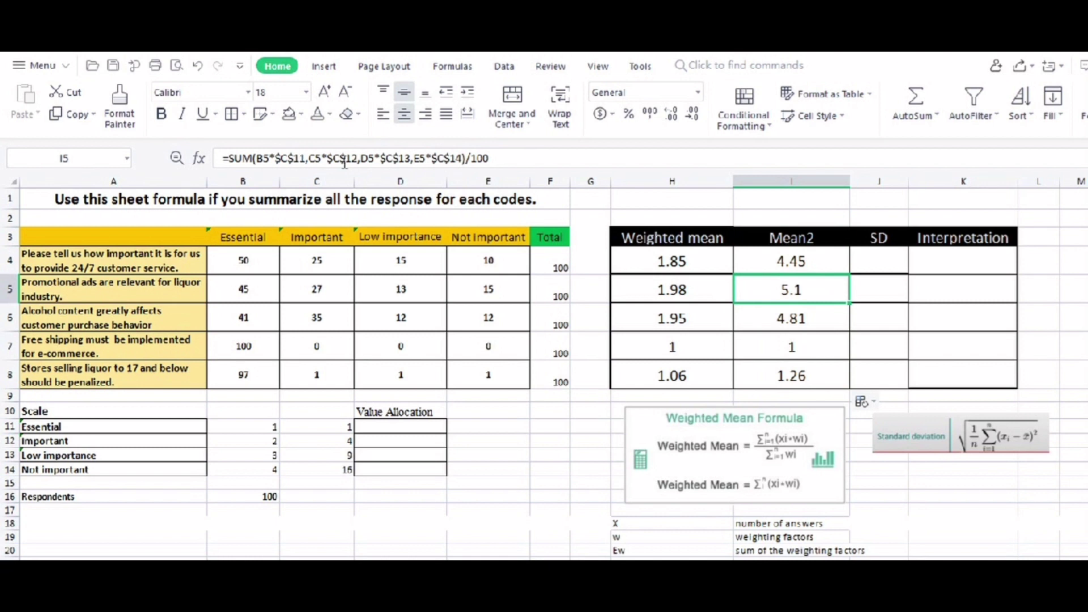
{"action": "double_click", "coordinate": [299, 158]}
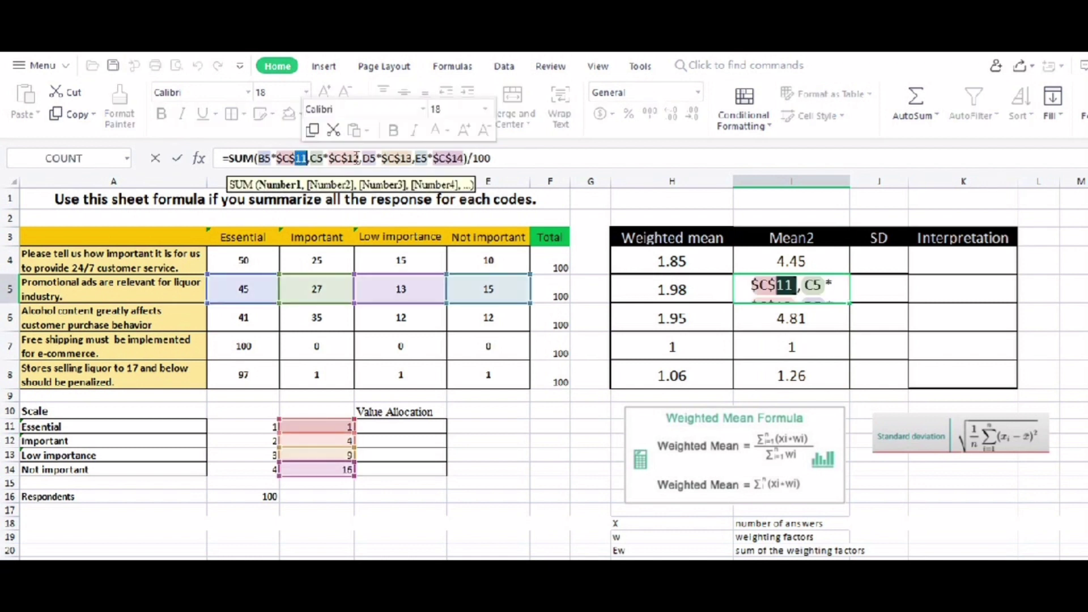
{"action": "double_click", "coordinate": [458, 158]}
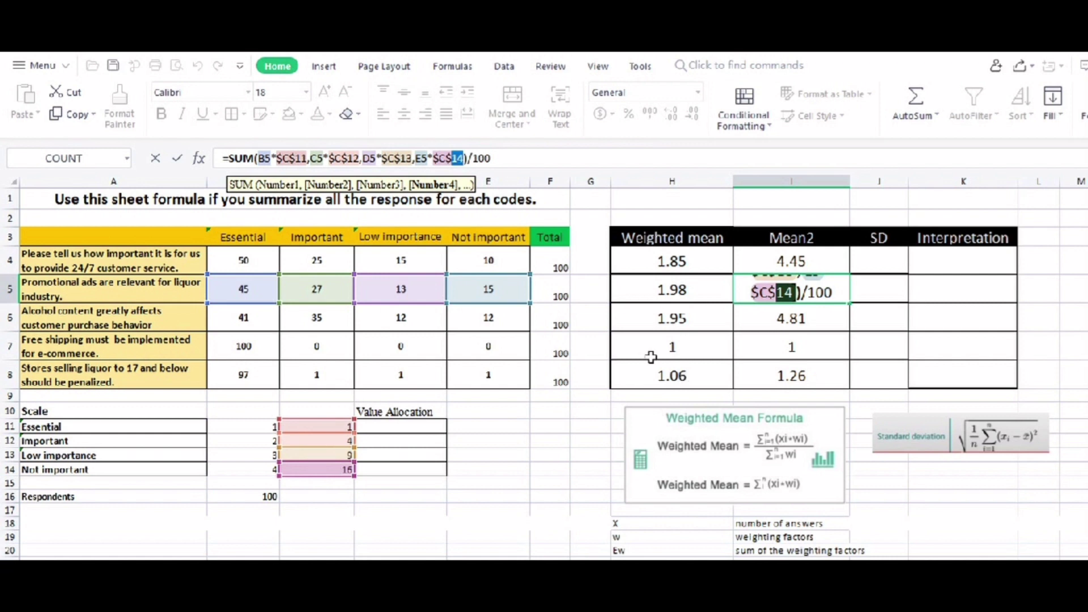
{"action": "key", "text": "Return"}
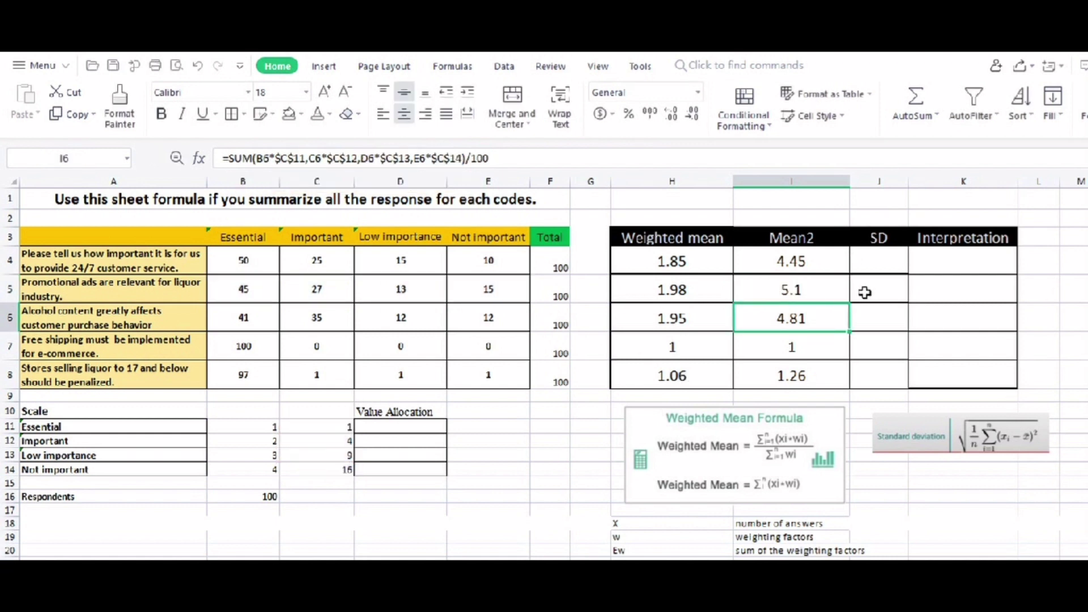
- Consult the standard deviation formula picture and enter =SQRT(I4-H4) in J4 as the first question's SD
{"action": "left_click", "coordinate": [907, 439]}
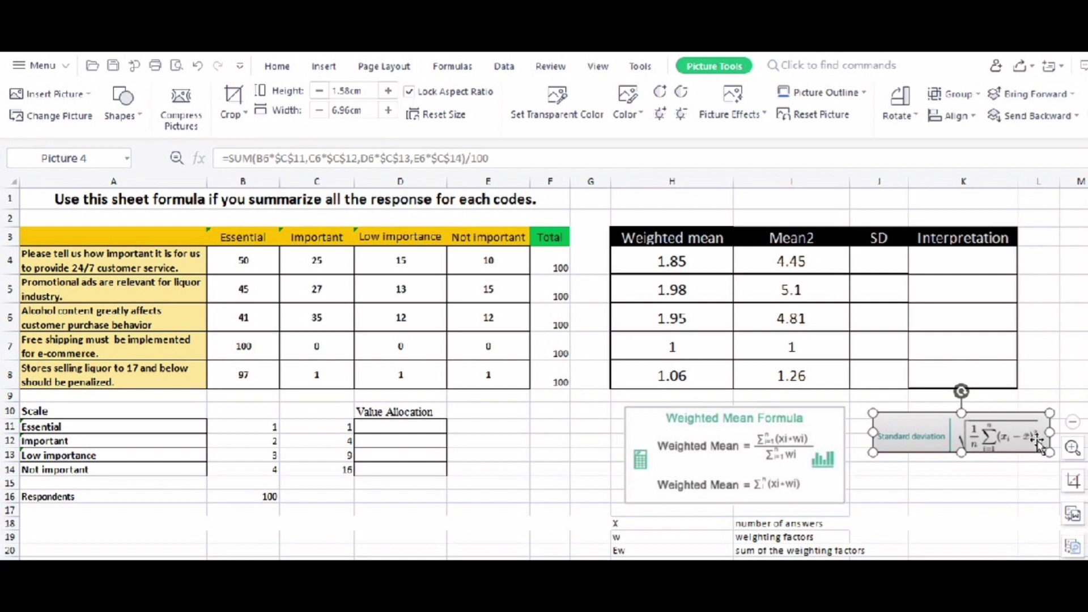
{"action": "left_click", "coordinate": [946, 521]}
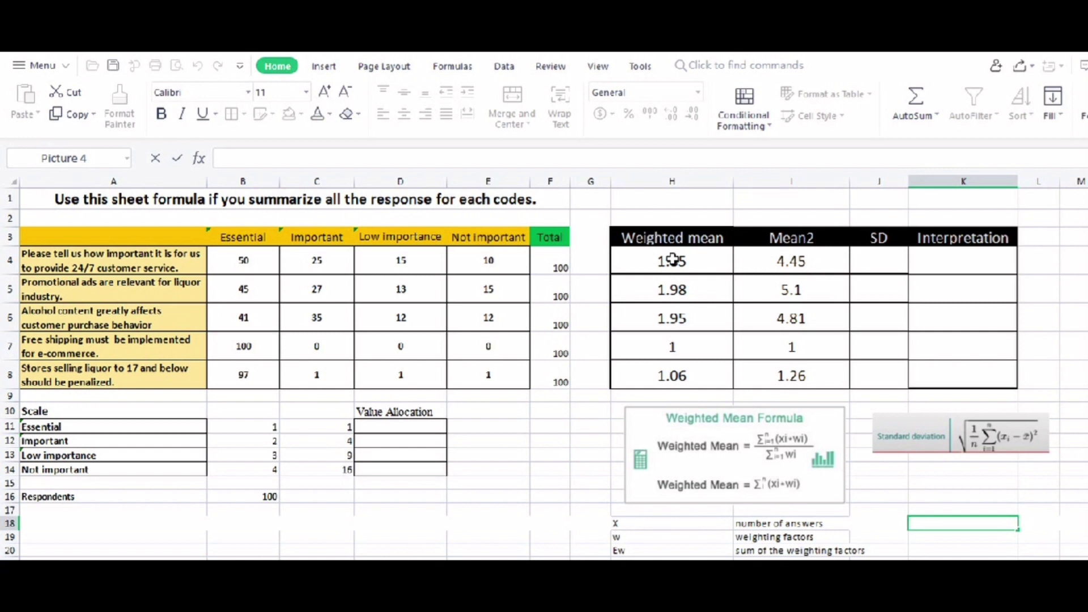
{"action": "left_click", "coordinate": [868, 261]}
{"action": "type", "text": "="}
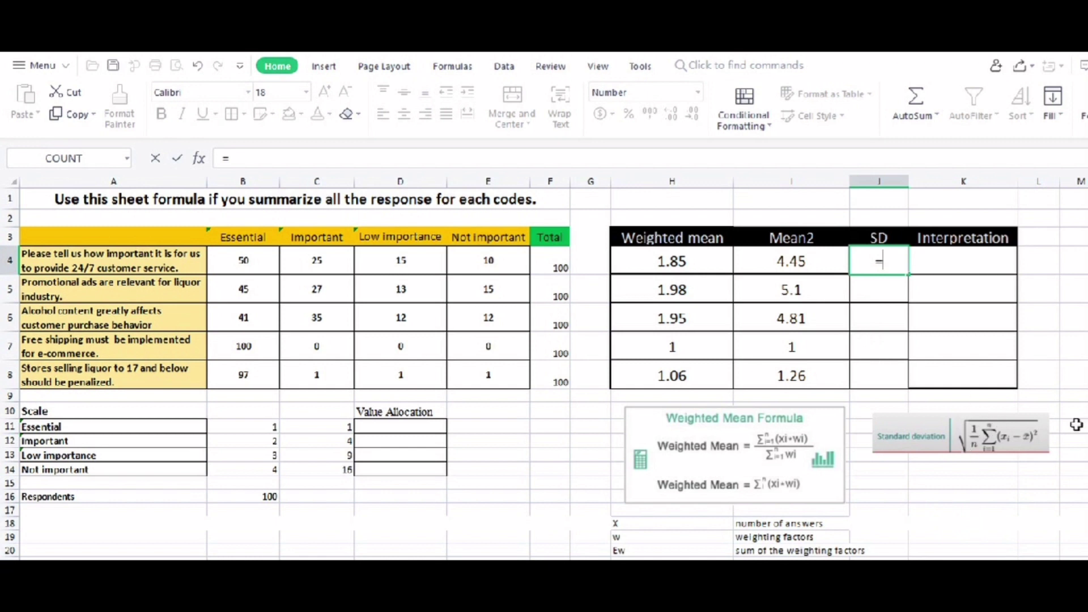
{"action": "type", "text": "SQ"}
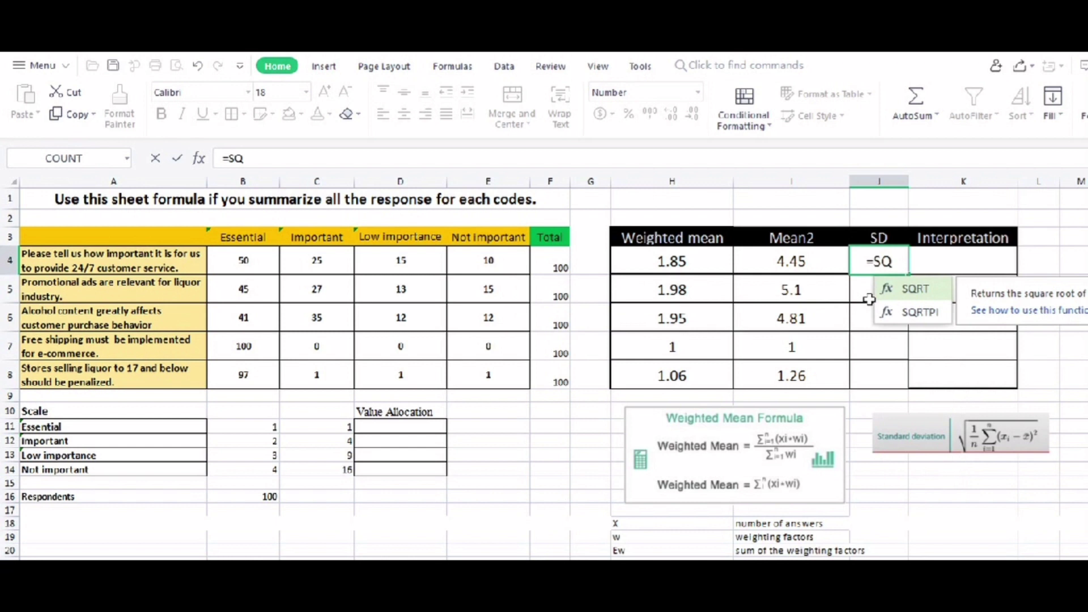
{"action": "double_click", "coordinate": [901, 287]}
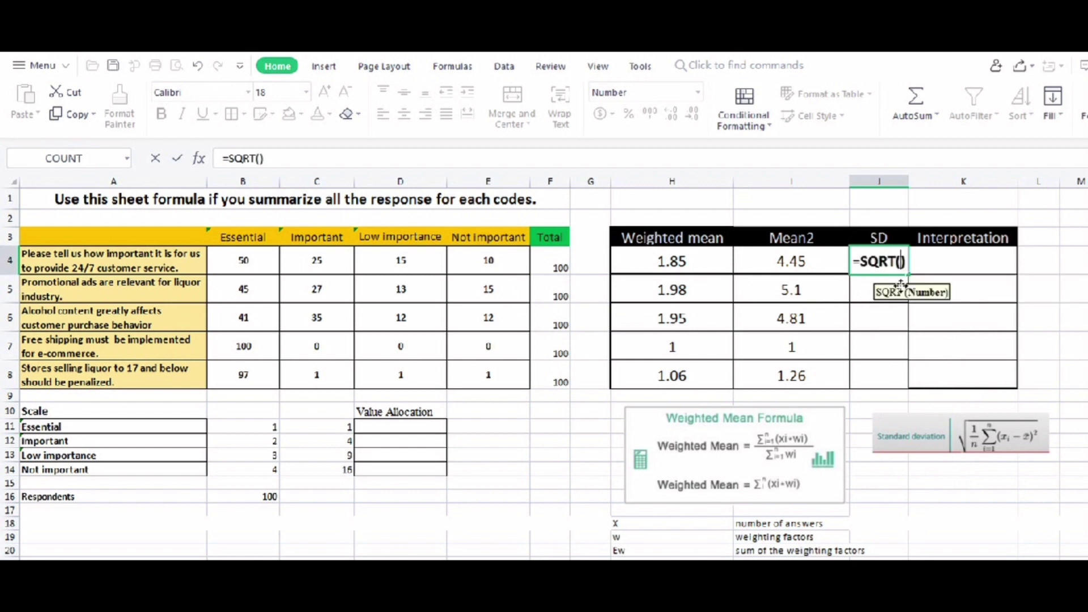
{"action": "left_click", "coordinate": [811, 259]}
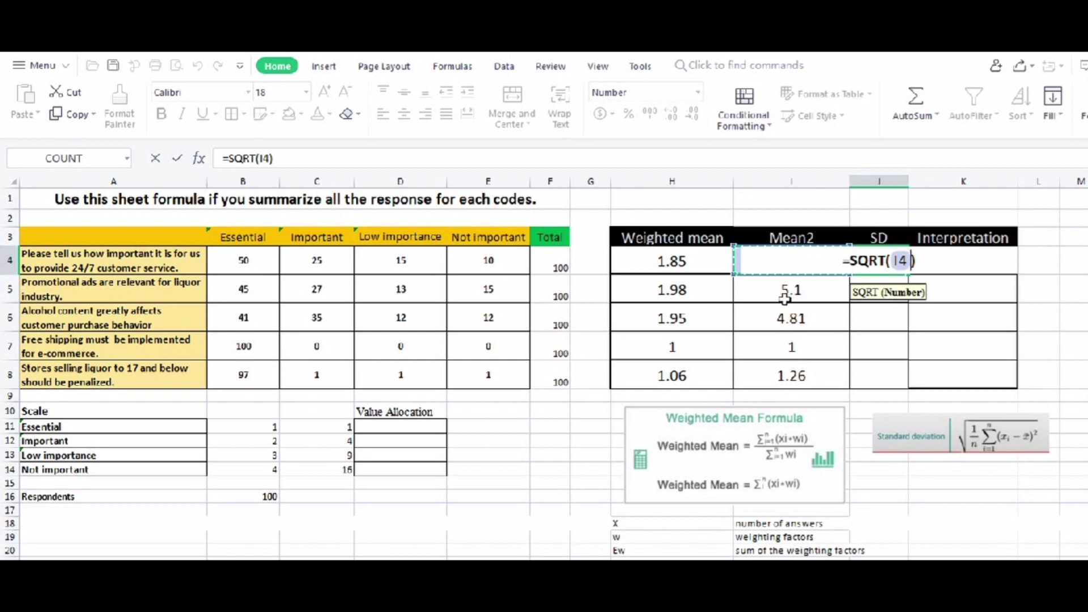
{"action": "type", "text": "-"}
{"action": "left_click", "coordinate": [660, 259]}
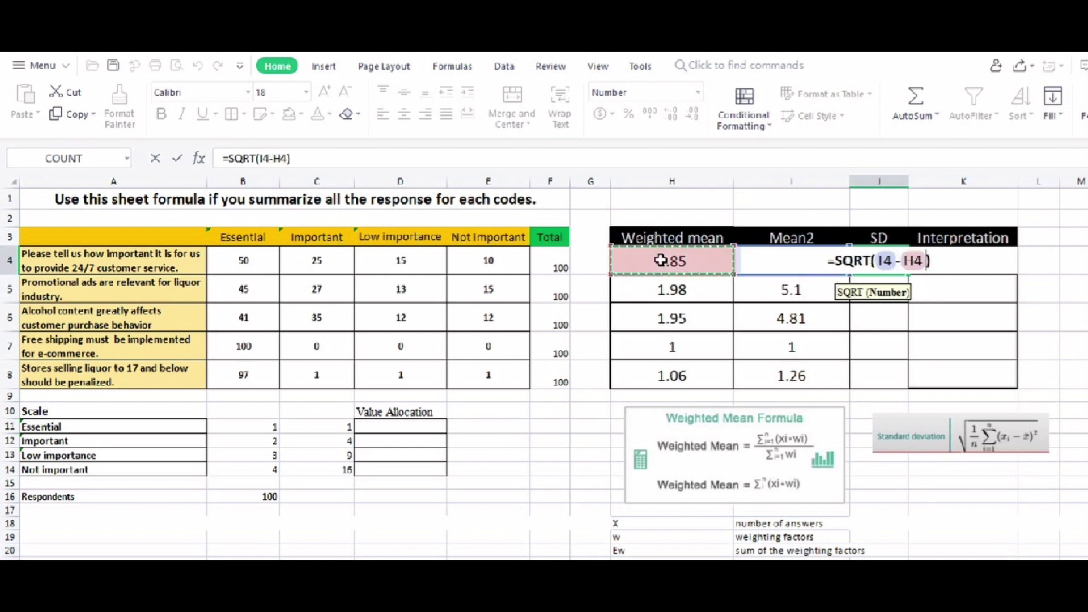
{"action": "key", "text": "Return"}
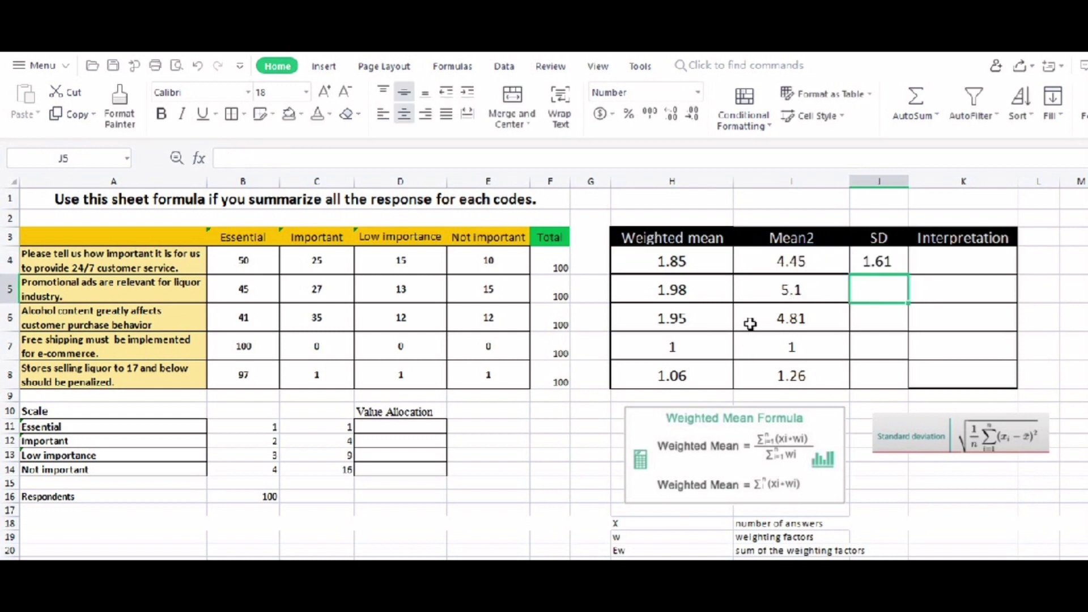
- Fill the SD formula from J4 down through J8 and check the formula in J7
{"action": "left_click", "coordinate": [882, 262]}
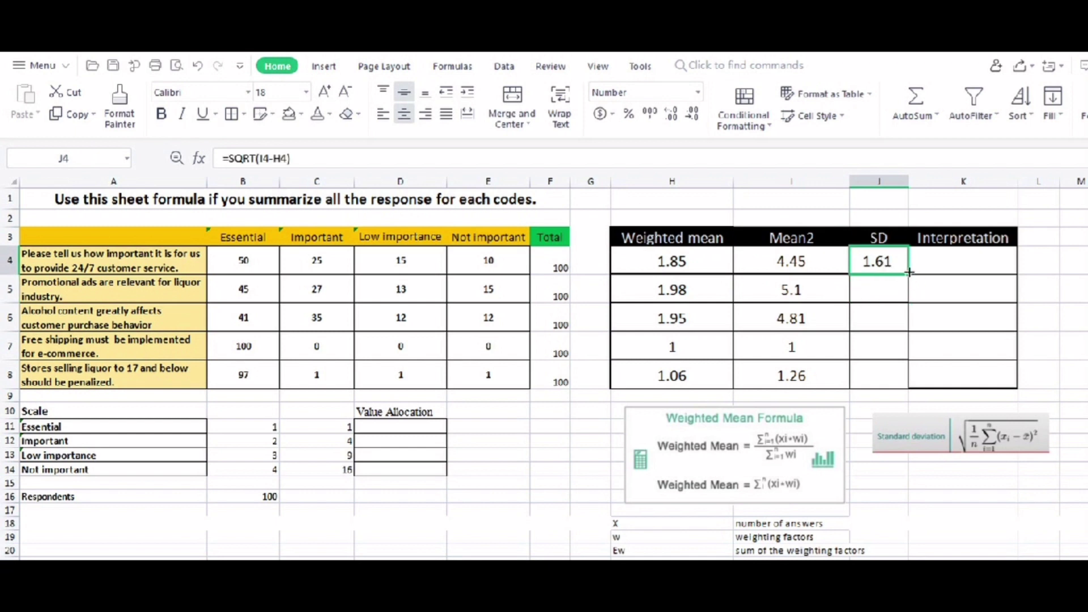
{"action": "left_click_drag", "start_coordinate": [909, 272], "coordinate": [907, 383]}
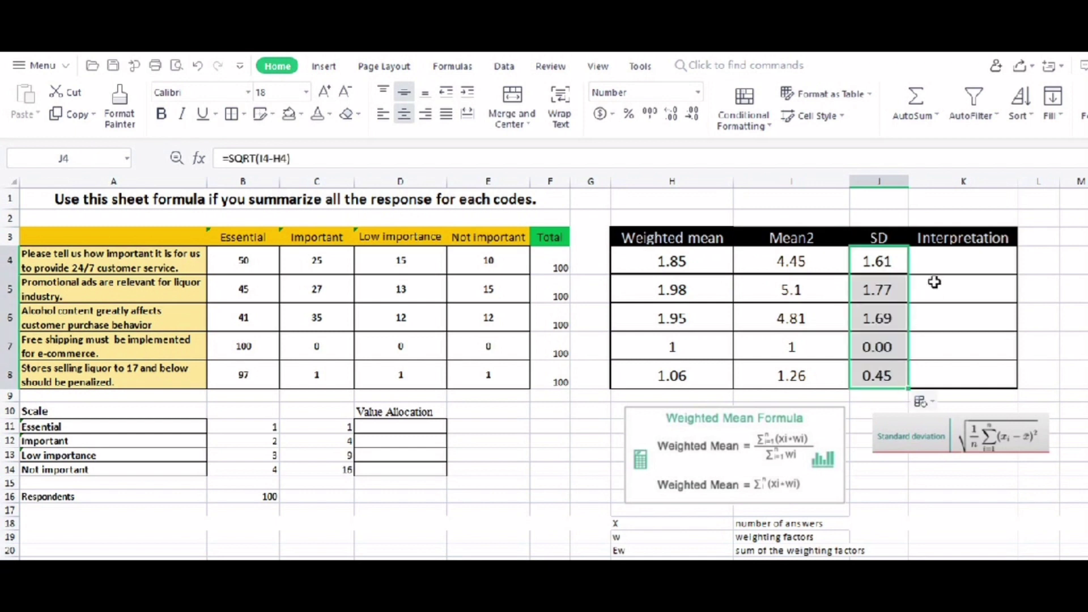
{"action": "left_click", "coordinate": [924, 498]}
{"action": "double_click", "coordinate": [872, 347]}
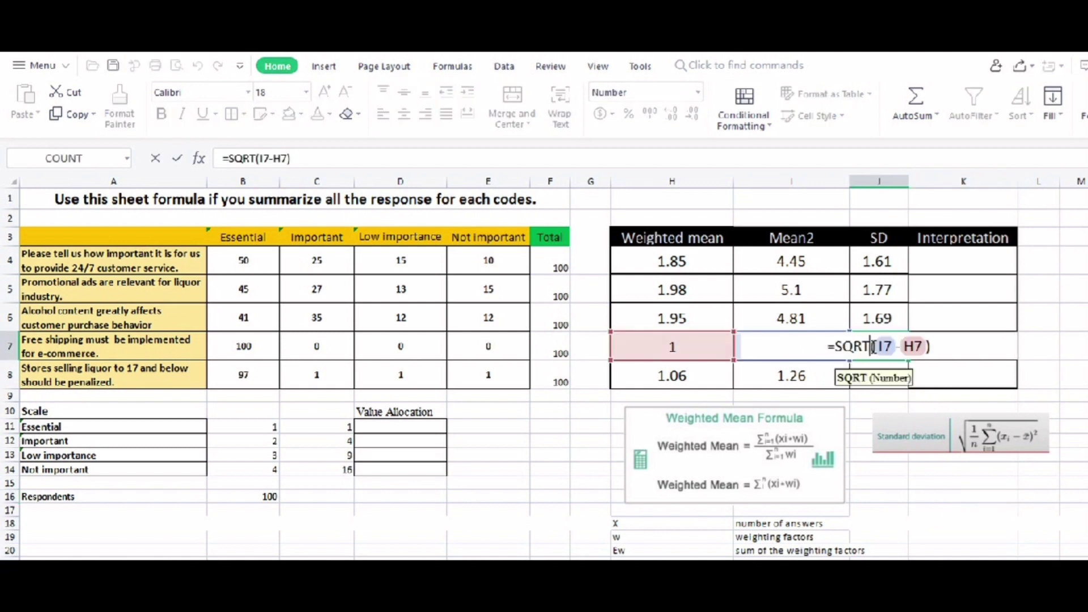
{"action": "key", "text": "Return"}
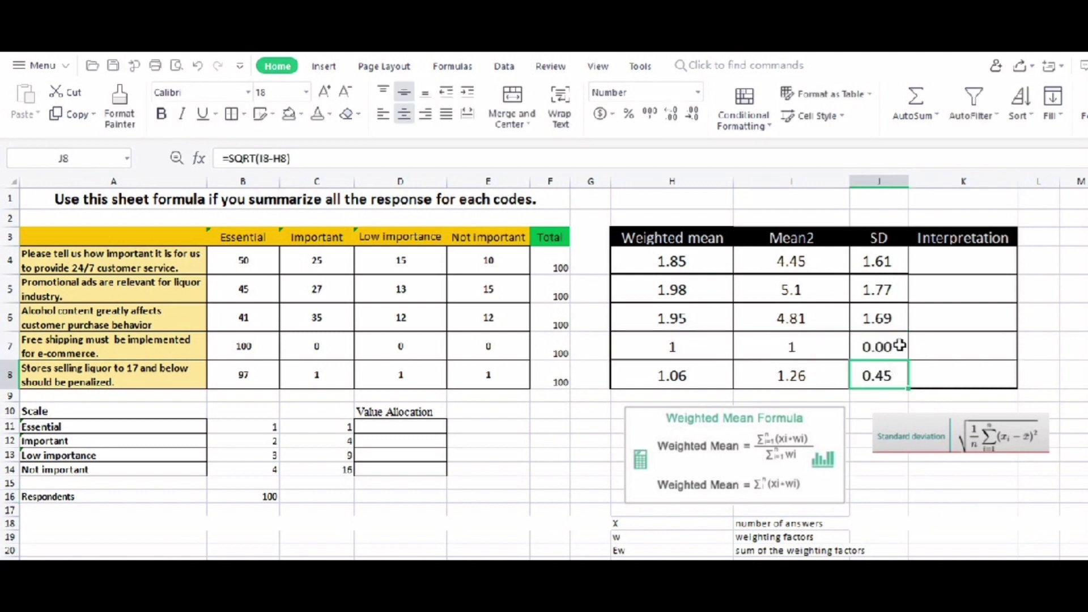
{"action": "left_click", "coordinate": [900, 346]}
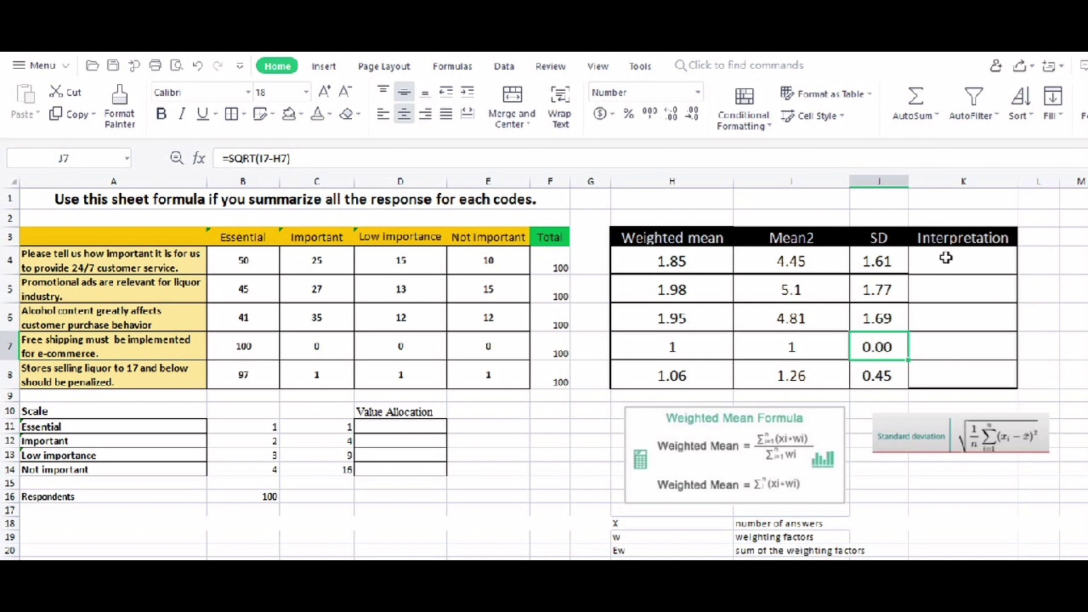
- Change the font colour of the hidden Value Allocation ranges in D11:D14 to black
{"action": "double_click", "coordinate": [950, 239]}
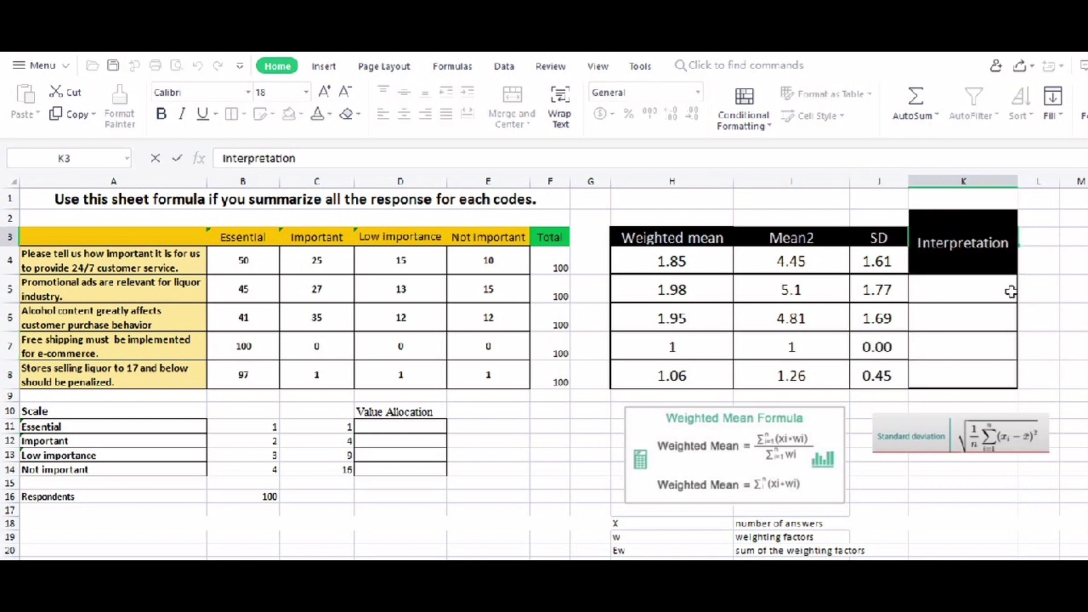
{"action": "left_click", "coordinate": [476, 437]}
{"action": "left_click_drag", "start_coordinate": [381, 429], "coordinate": [381, 470]}
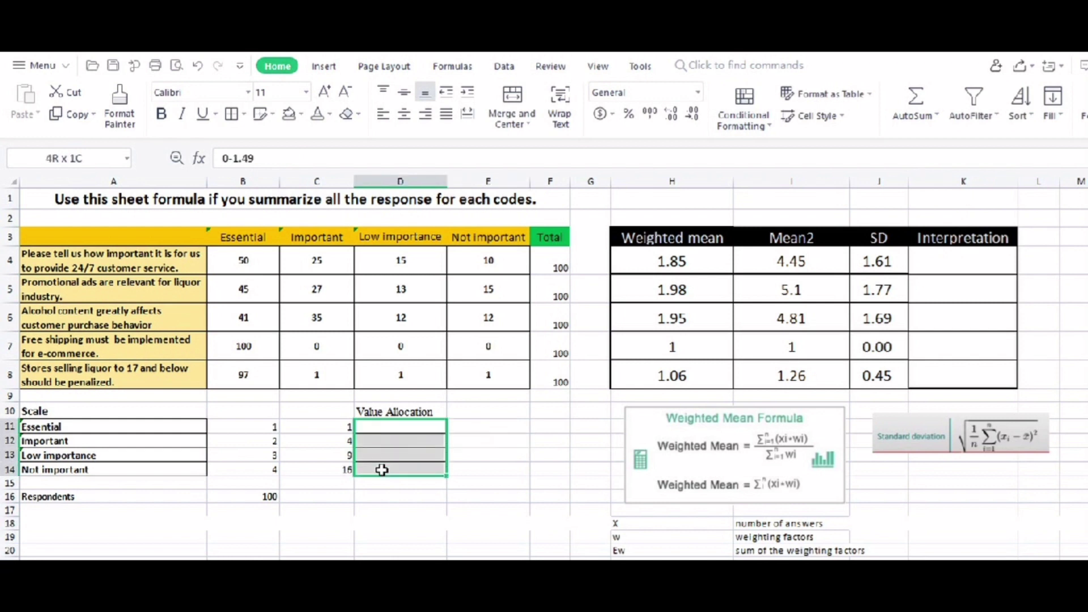
{"action": "left_click", "coordinate": [331, 114]}
{"action": "left_click", "coordinate": [333, 172]}
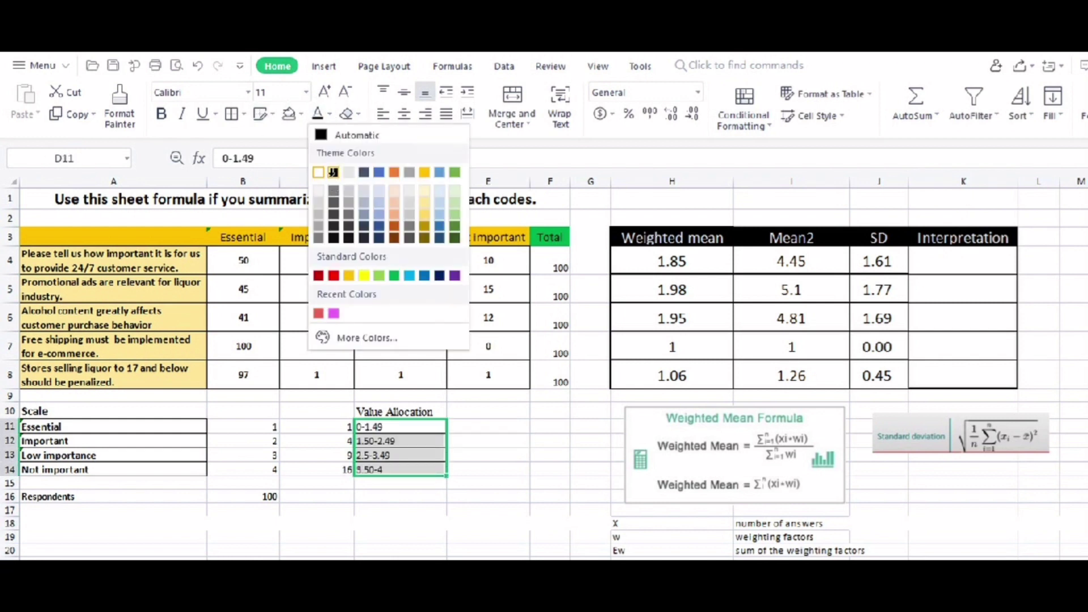
{"action": "left_click", "coordinate": [518, 445]}
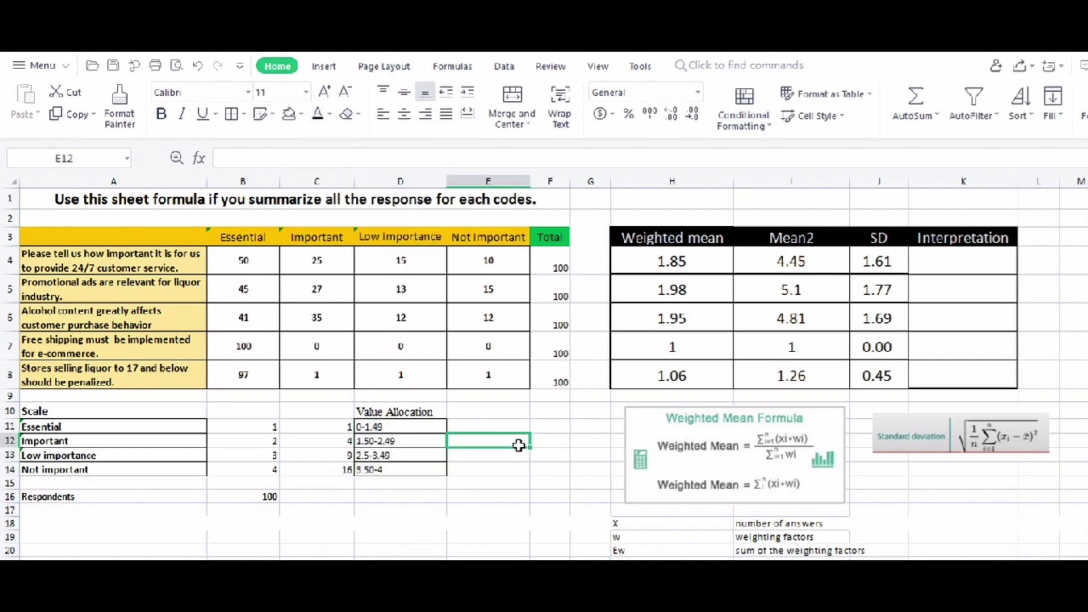
- Review the Value Allocation ranges in D11 to D13 against their scale labels and values
{"action": "left_click", "coordinate": [425, 429]}
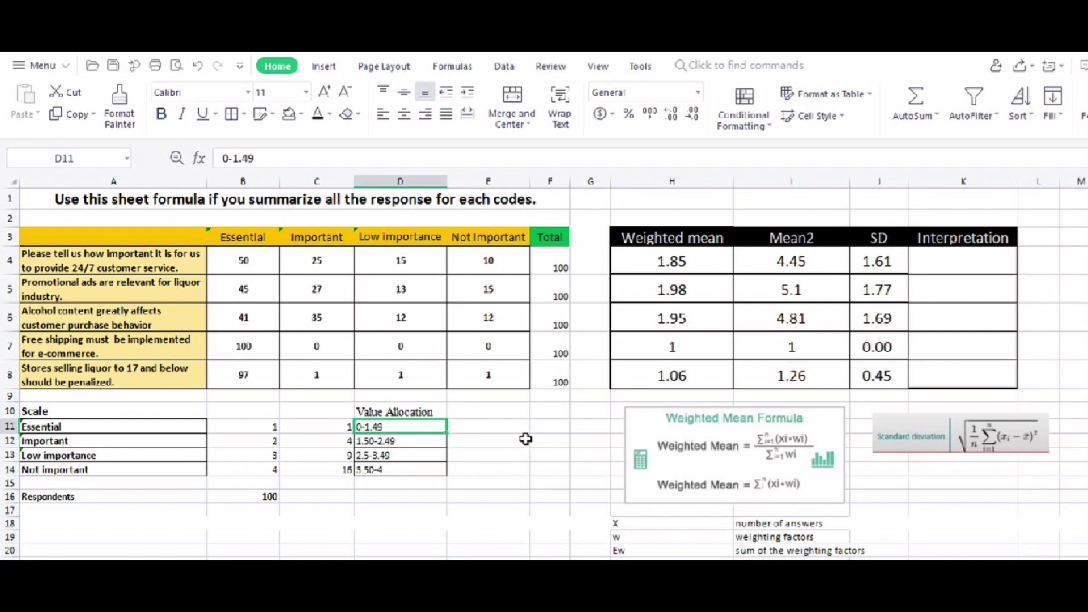
{"action": "key", "text": "Left"}
{"action": "key", "text": "Left"}
{"action": "key", "text": "Left"}
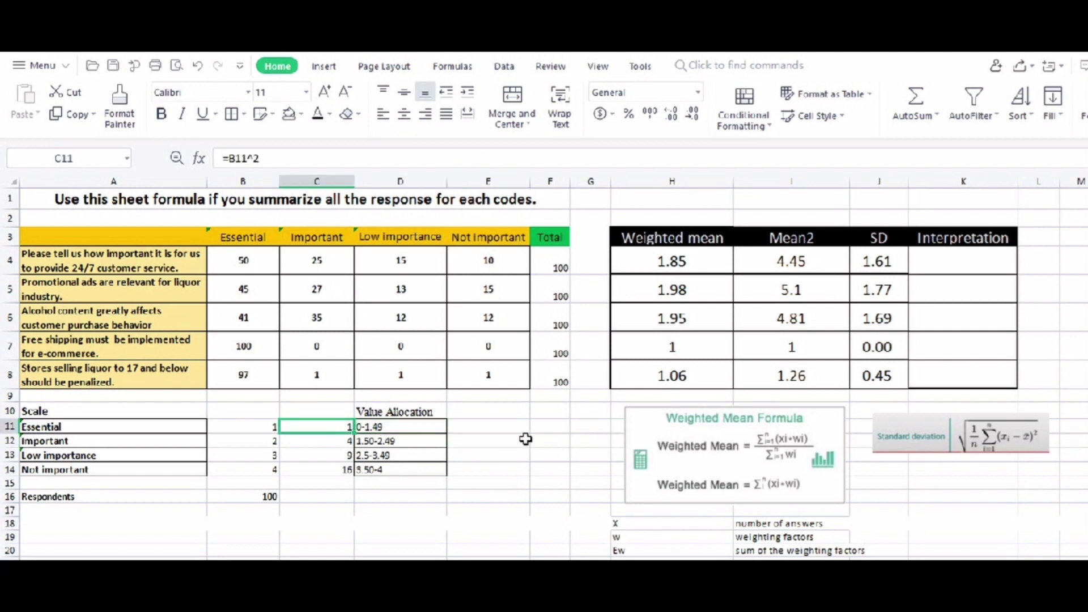
{"action": "key", "text": "Right"}
{"action": "key", "text": "Right"}
{"action": "key", "text": "Right"}
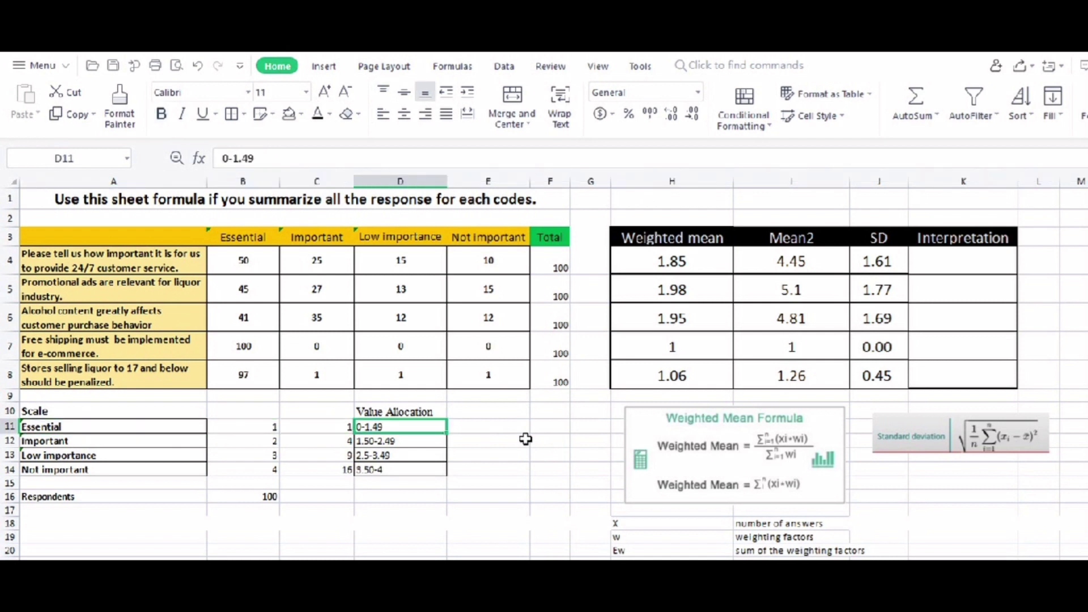
{"action": "key", "text": "Down"}
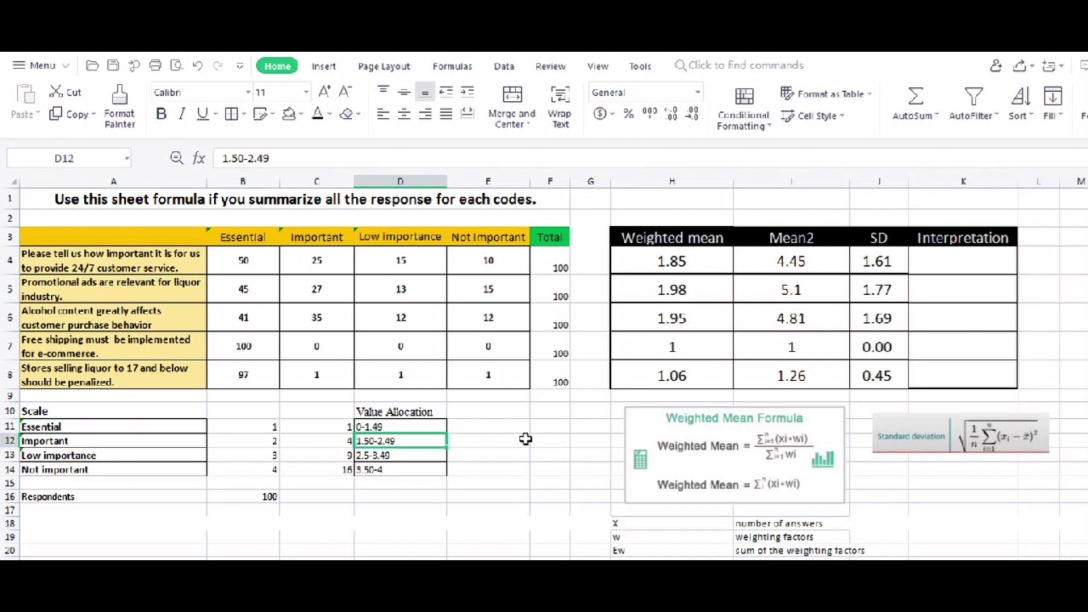
{"action": "key", "text": "Down"}
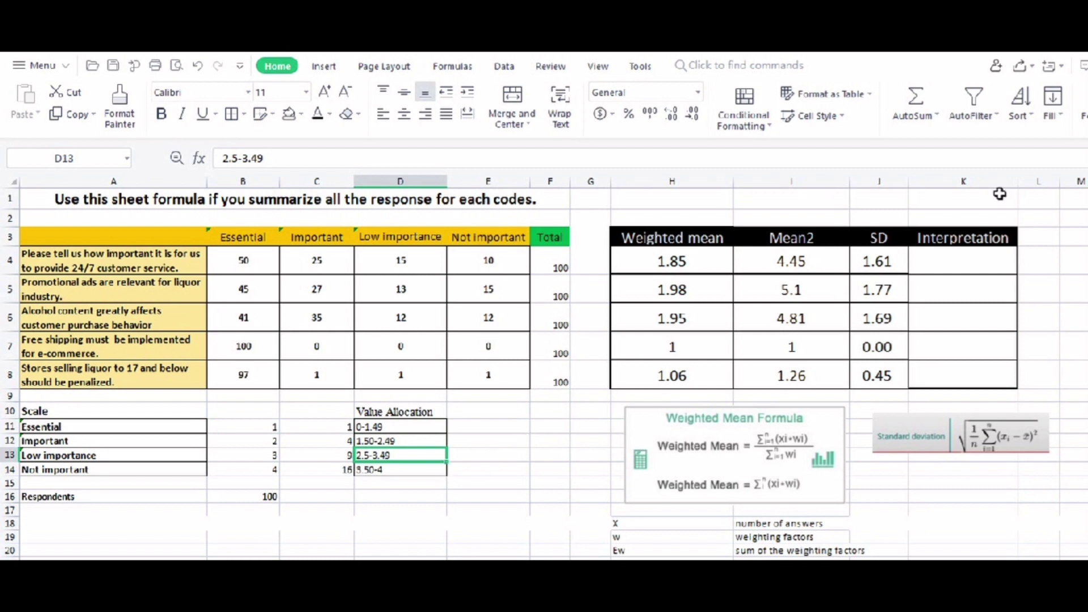
- Check the weighted mean in H4 and enter =A12 in K4 as the first question's interpretation
{"action": "left_click", "coordinate": [965, 264]}
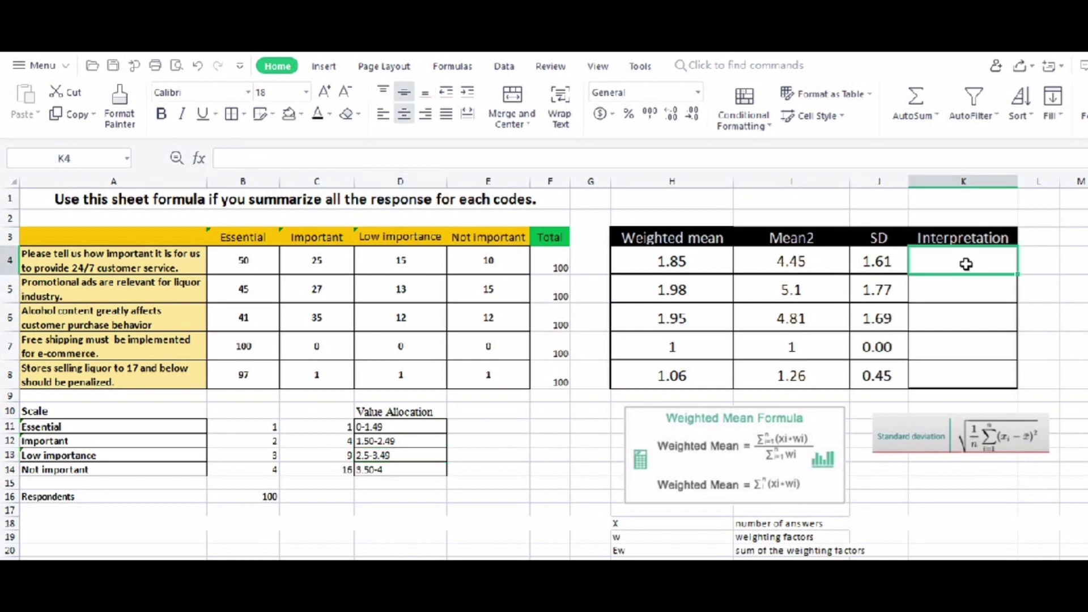
{"action": "left_click", "coordinate": [675, 261]}
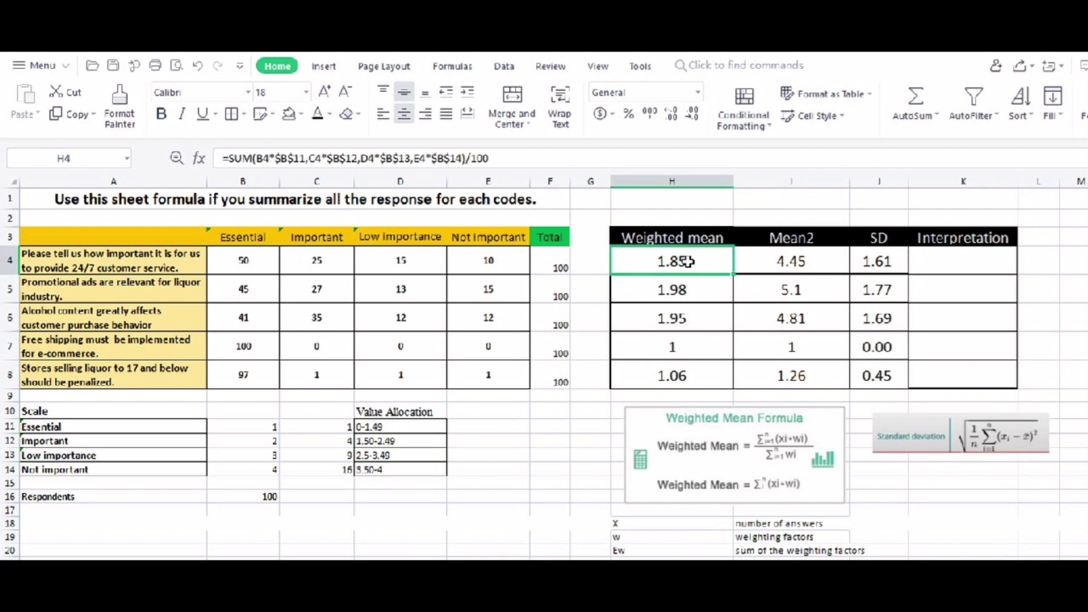
{"action": "left_click", "coordinate": [958, 264]}
{"action": "type", "text": "="}
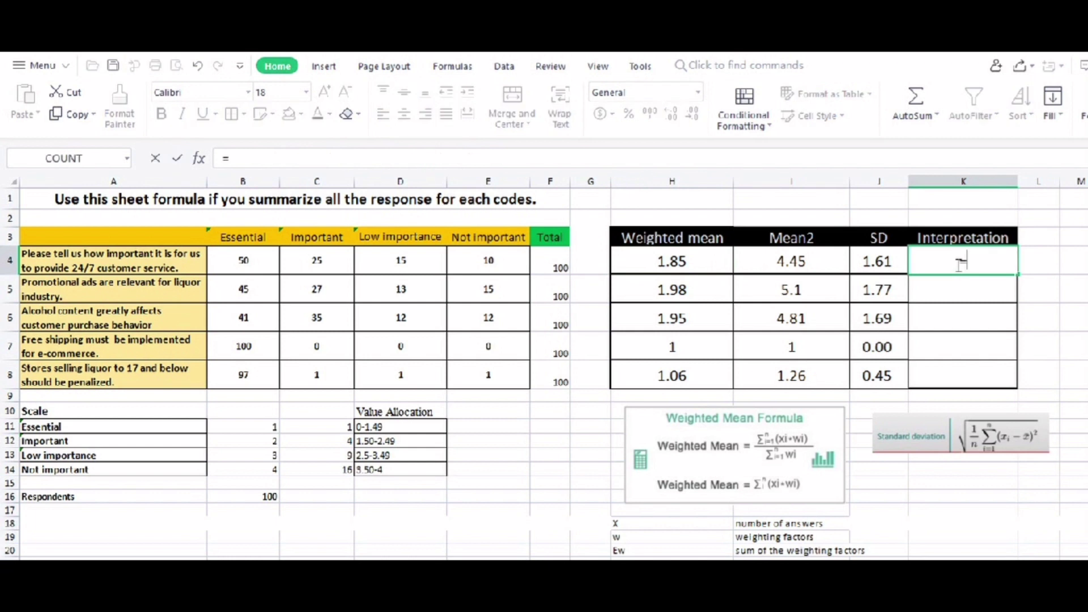
{"action": "key", "text": "BackSpace"}
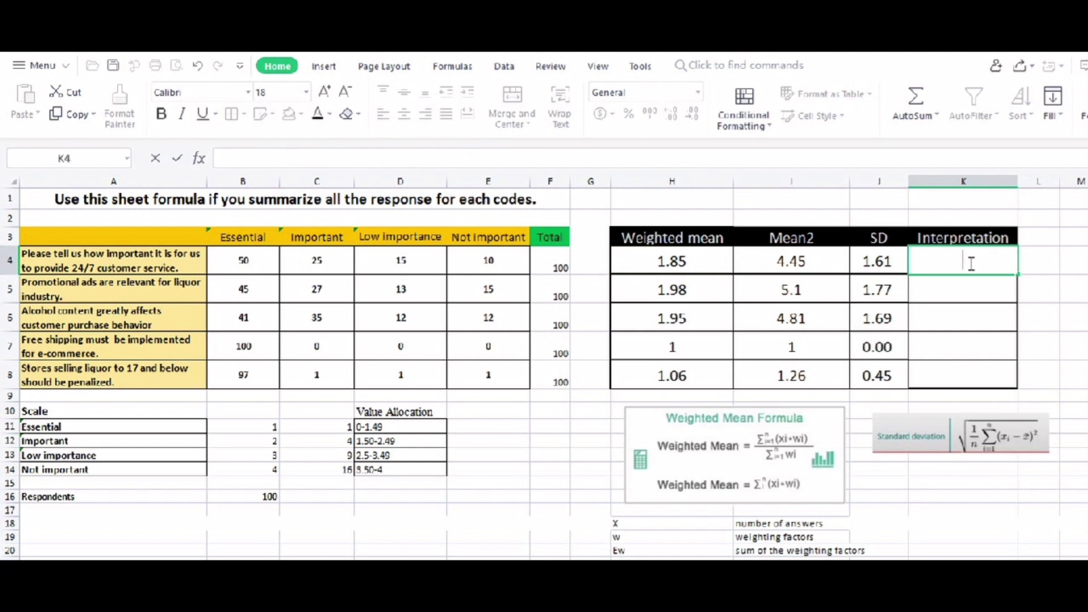
{"action": "type", "text": "="}
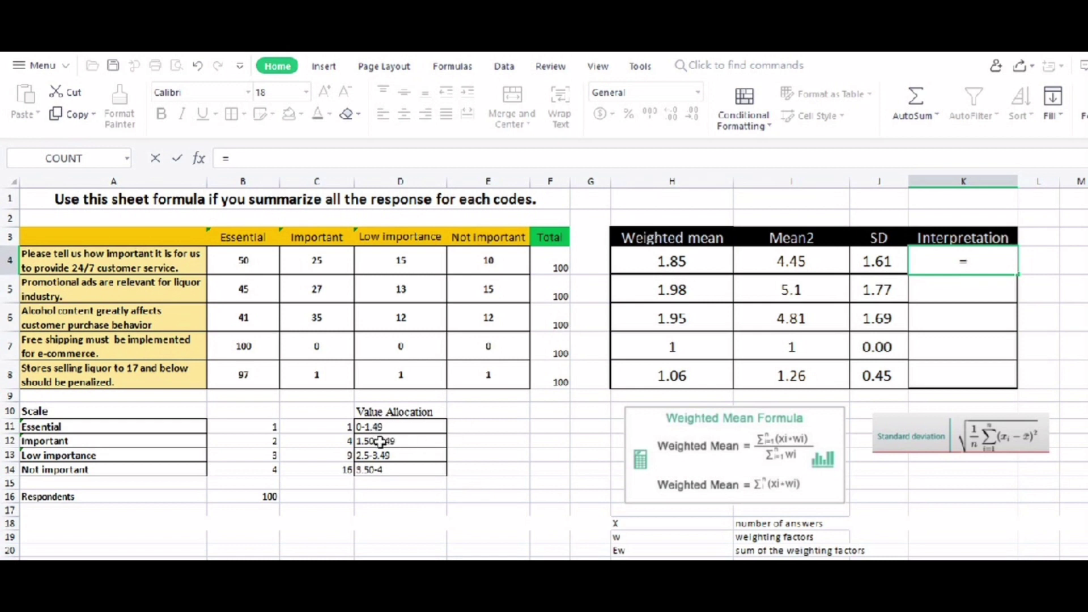
{"action": "left_click", "coordinate": [40, 440]}
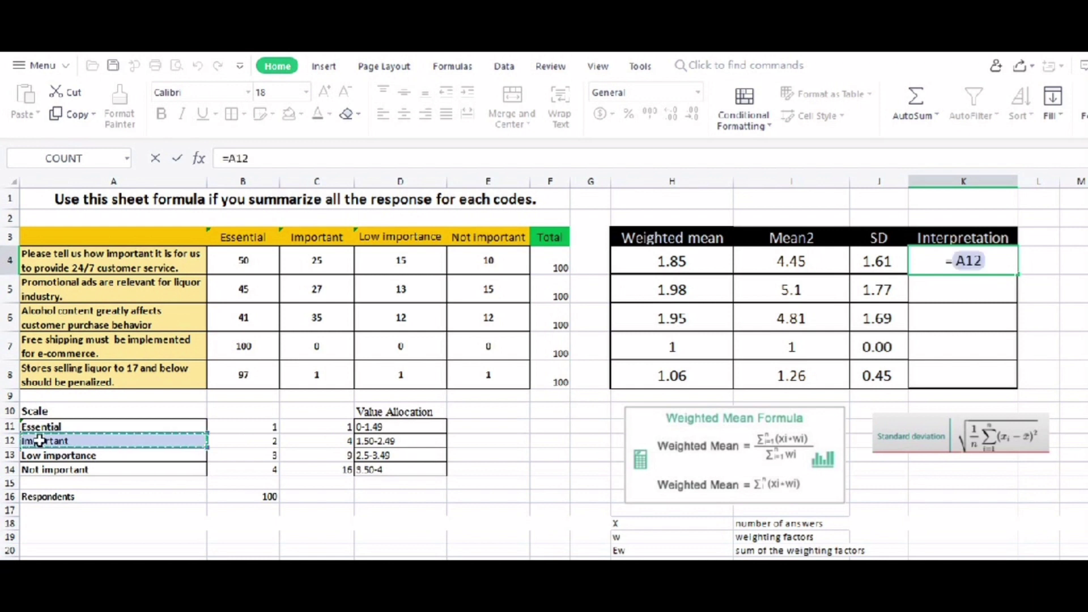
{"action": "key", "text": "Return"}
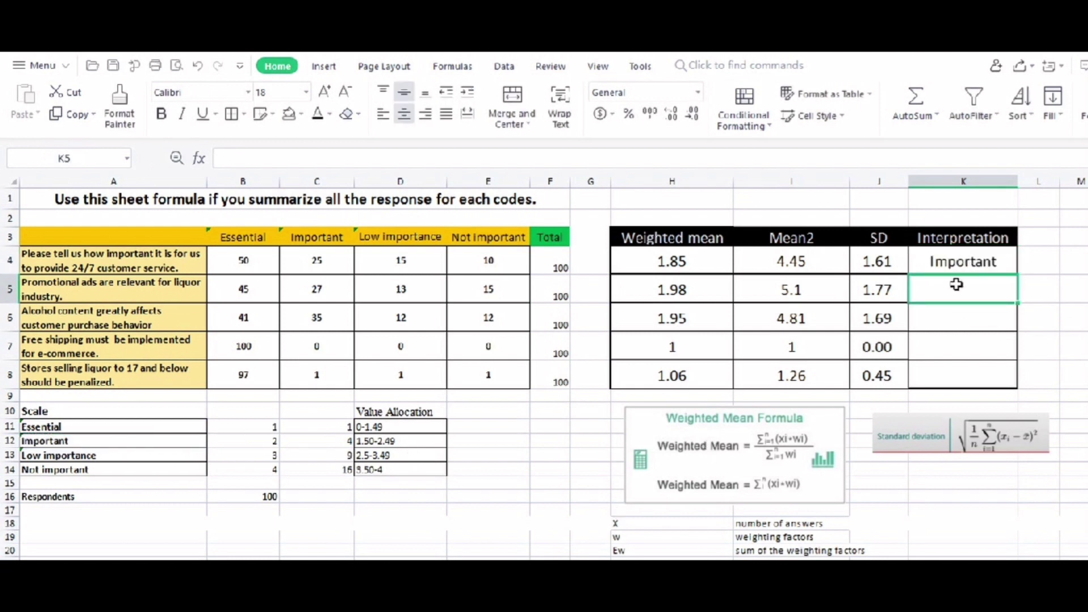
- Enter =A12 in K5 and K6 as the interpretations of the second and third questions
{"action": "type", "text": "="}
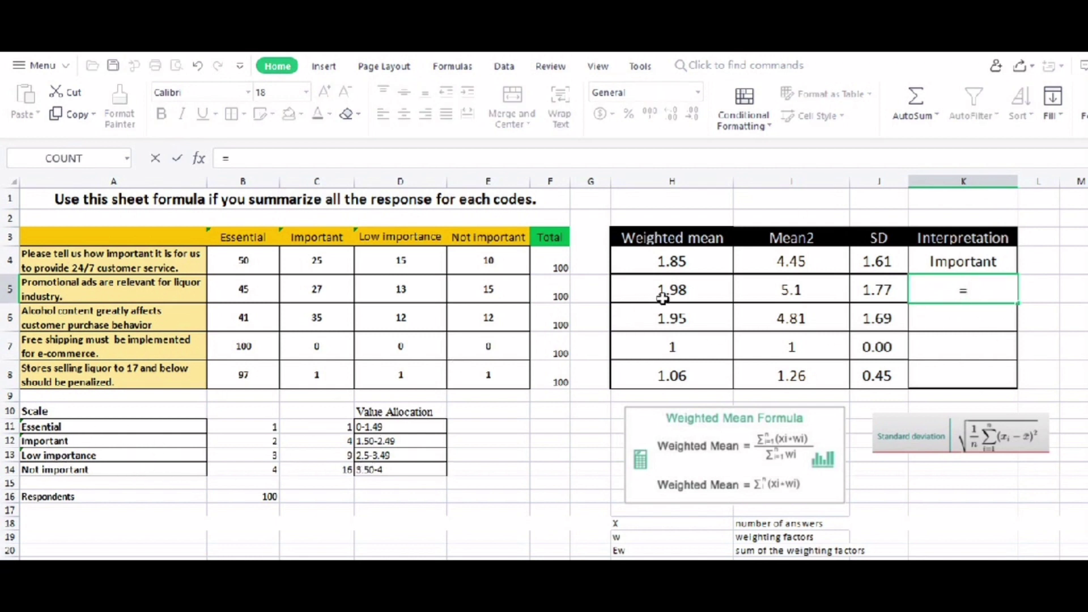
{"action": "left_click", "coordinate": [31, 444]}
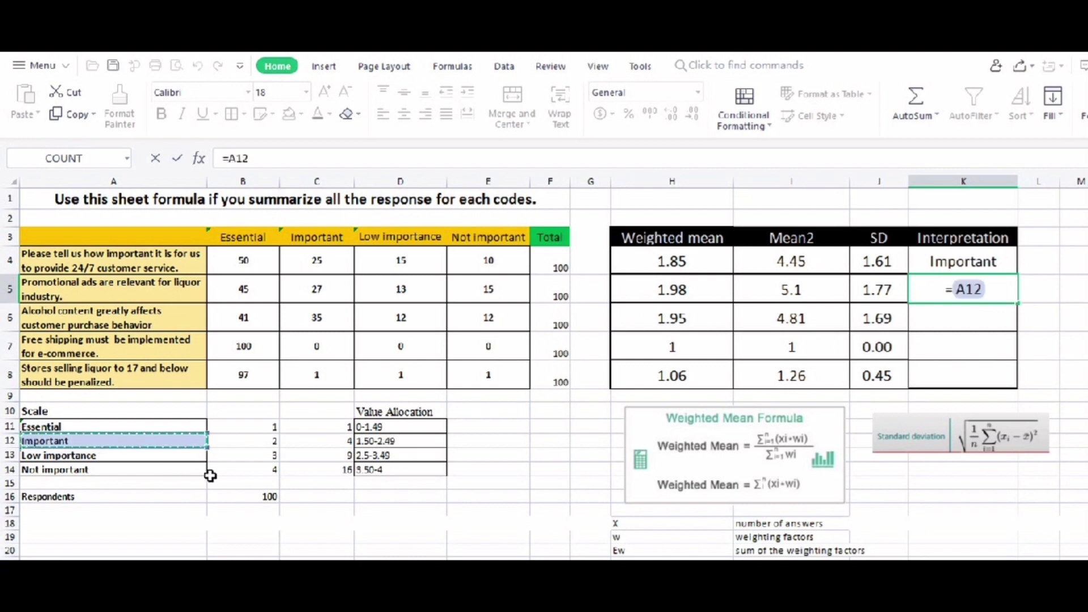
{"action": "key", "text": "Return"}
{"action": "type", "text": "="}
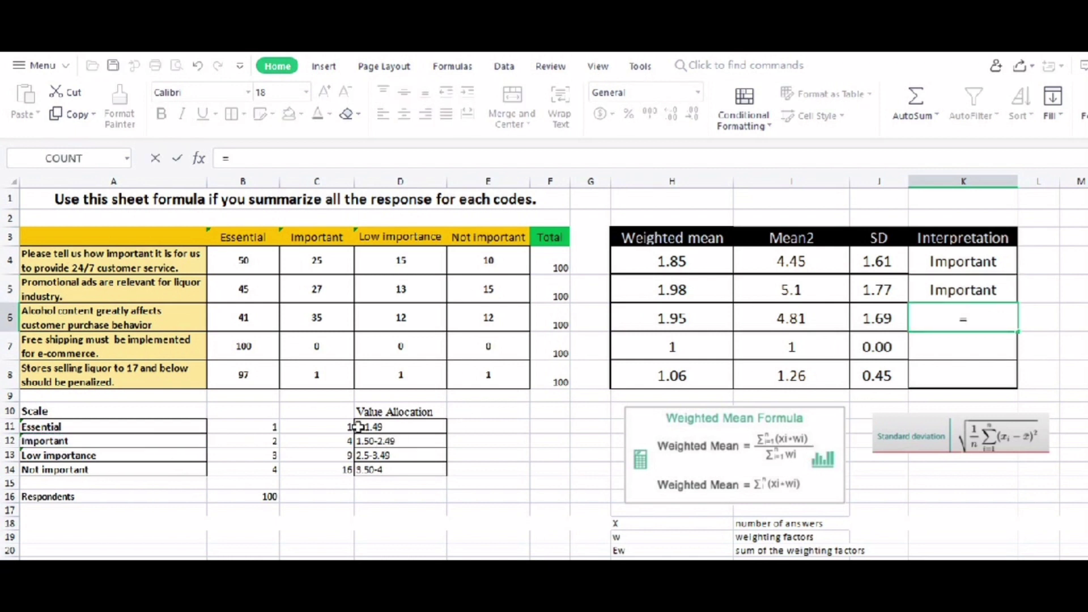
{"action": "left_click", "coordinate": [671, 323]}
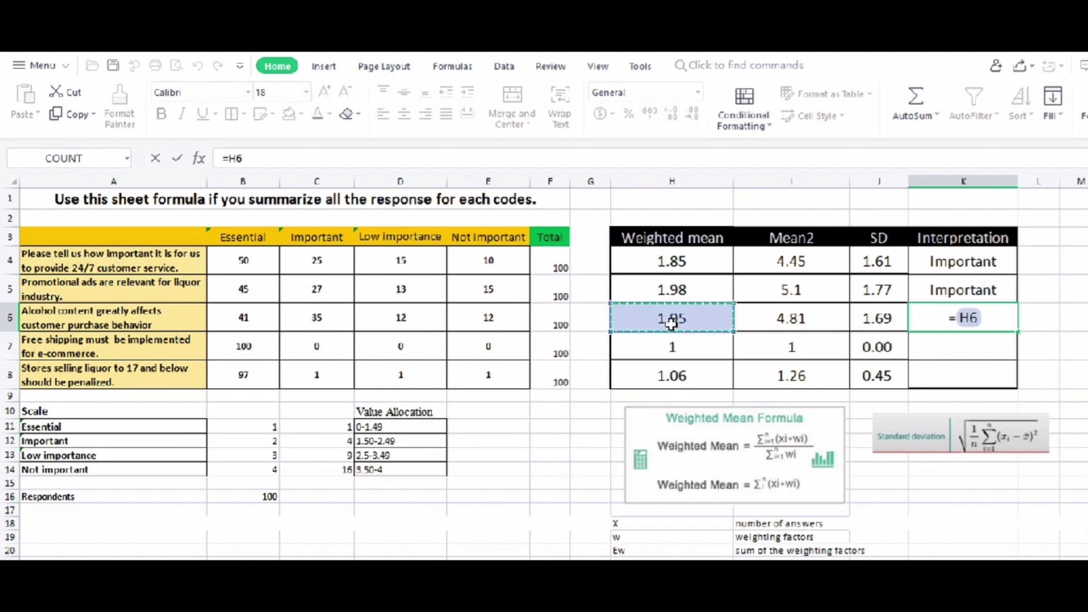
{"action": "key", "text": "BackSpace"}
{"action": "key", "text": "BackSpace"}
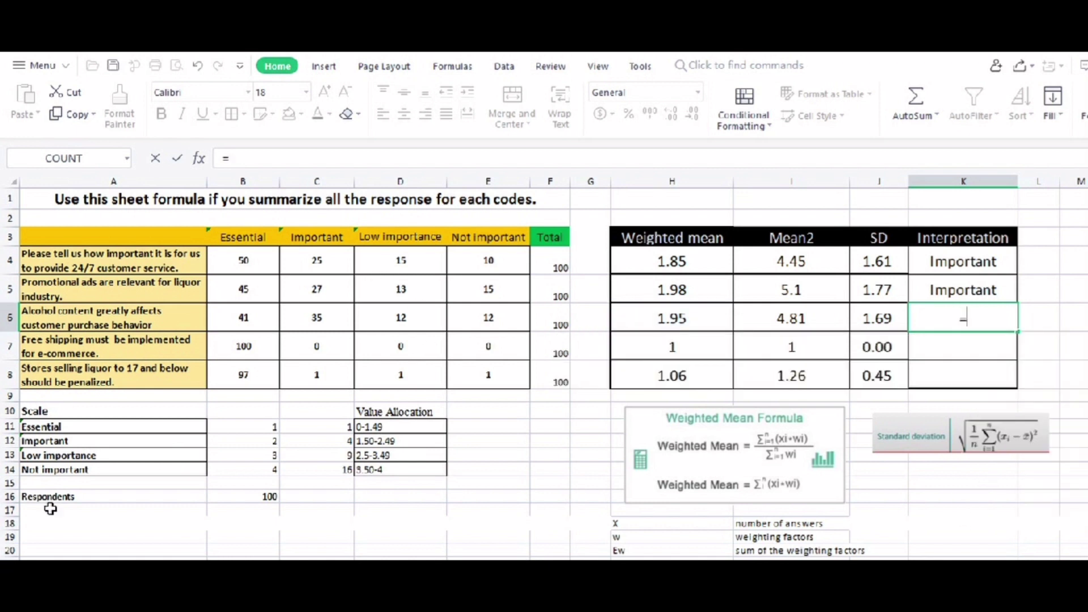
{"action": "left_click", "coordinate": [47, 443]}
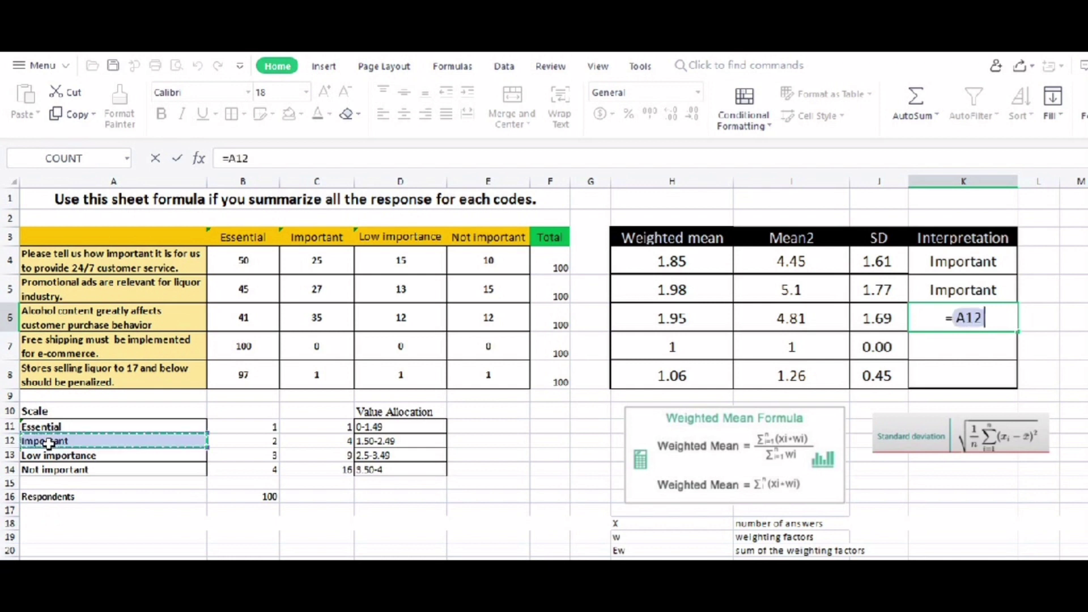
{"action": "key", "text": "Return"}
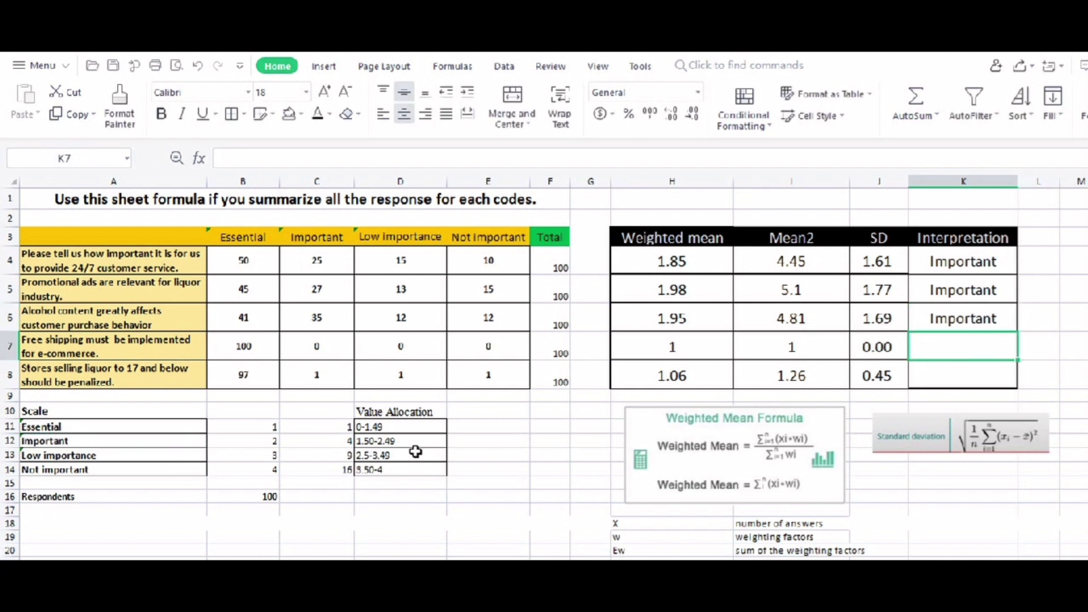
- Compare the weighted mean in H7 with the range in D11, and enter =A11 in K7 and K8 as the last two interpretations
{"action": "left_click", "coordinate": [670, 358]}
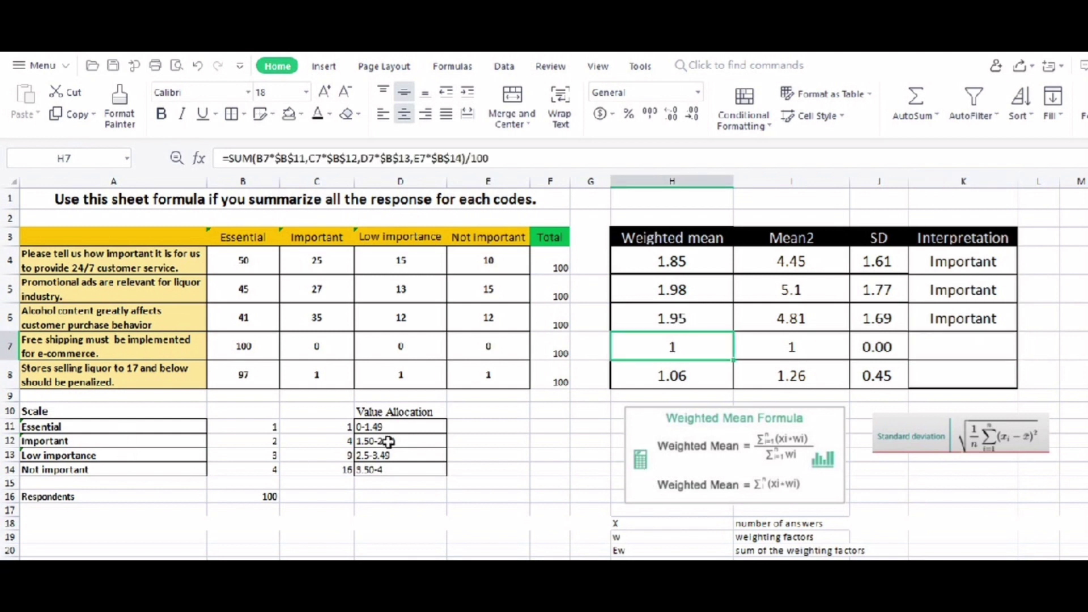
{"action": "left_click", "coordinate": [396, 426]}
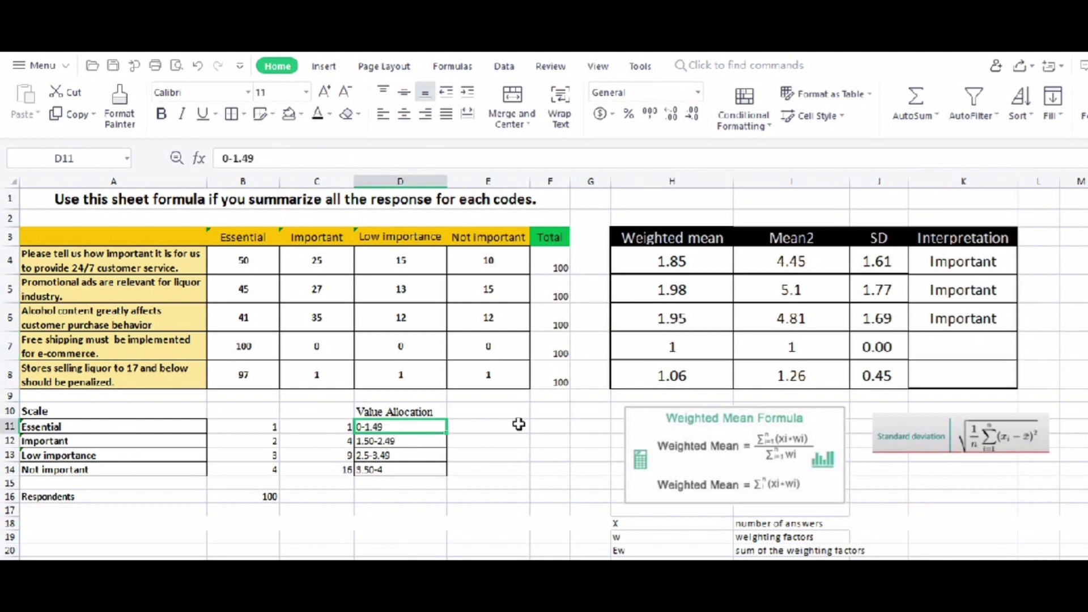
{"action": "double_click", "coordinate": [952, 342]}
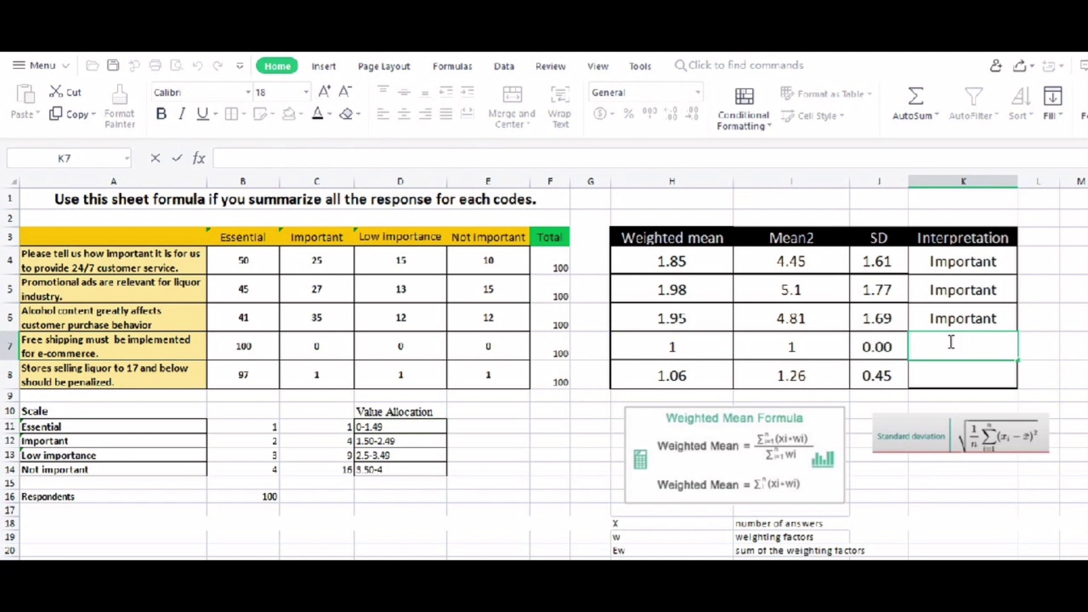
{"action": "type", "text": "="}
{"action": "left_click", "coordinate": [35, 427]}
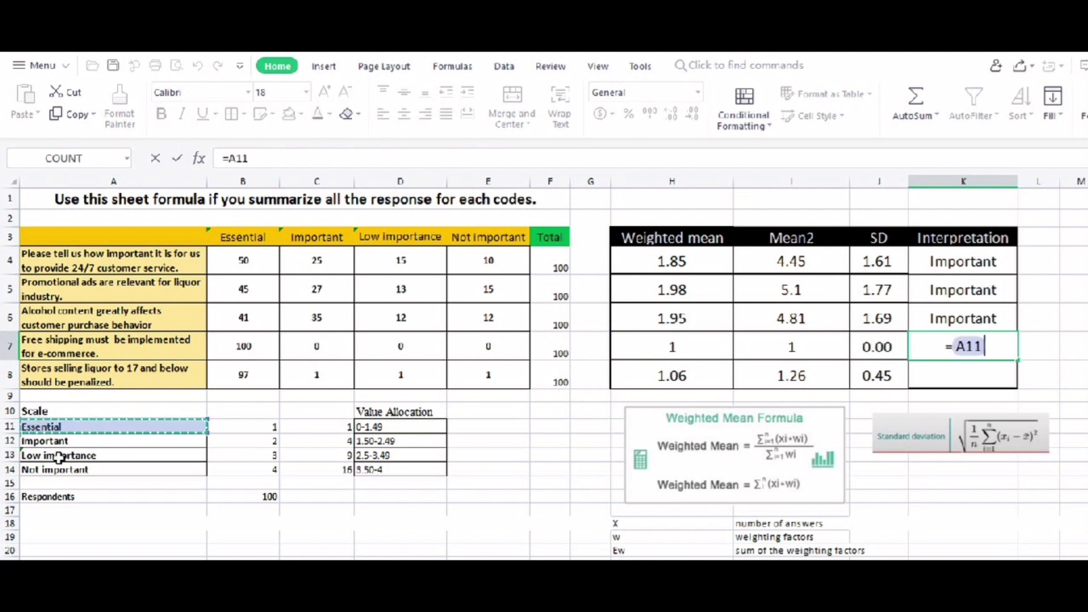
{"action": "key", "text": "Return"}
{"action": "type", "text": "="}
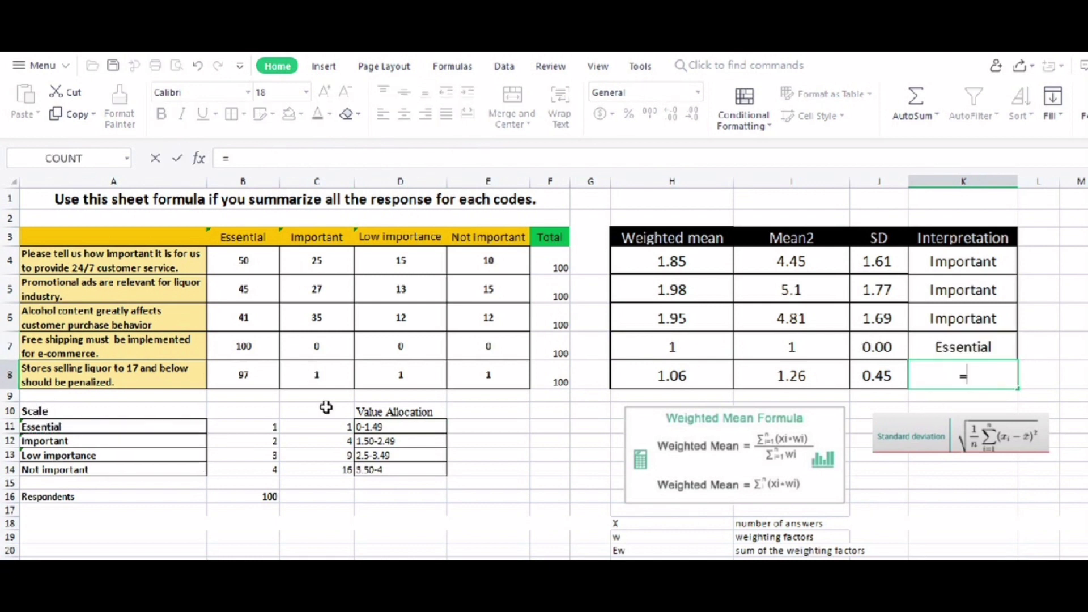
{"action": "left_click", "coordinate": [61, 427]}
{"action": "key", "text": "Return"}
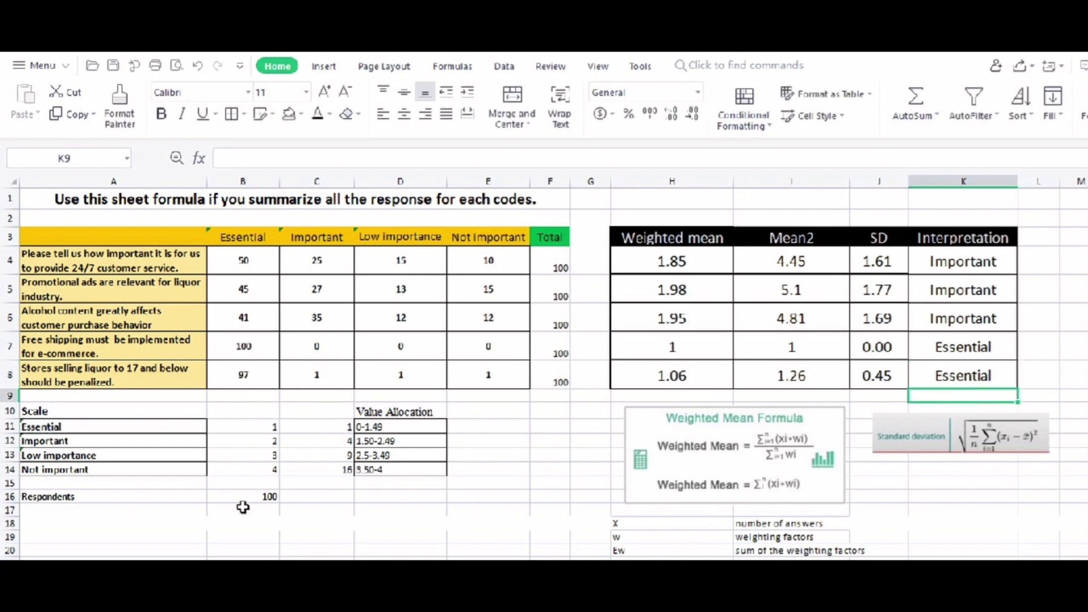
{"action": "left_click", "coordinate": [512, 501]}
{"action": "left_click", "coordinate": [976, 529]}
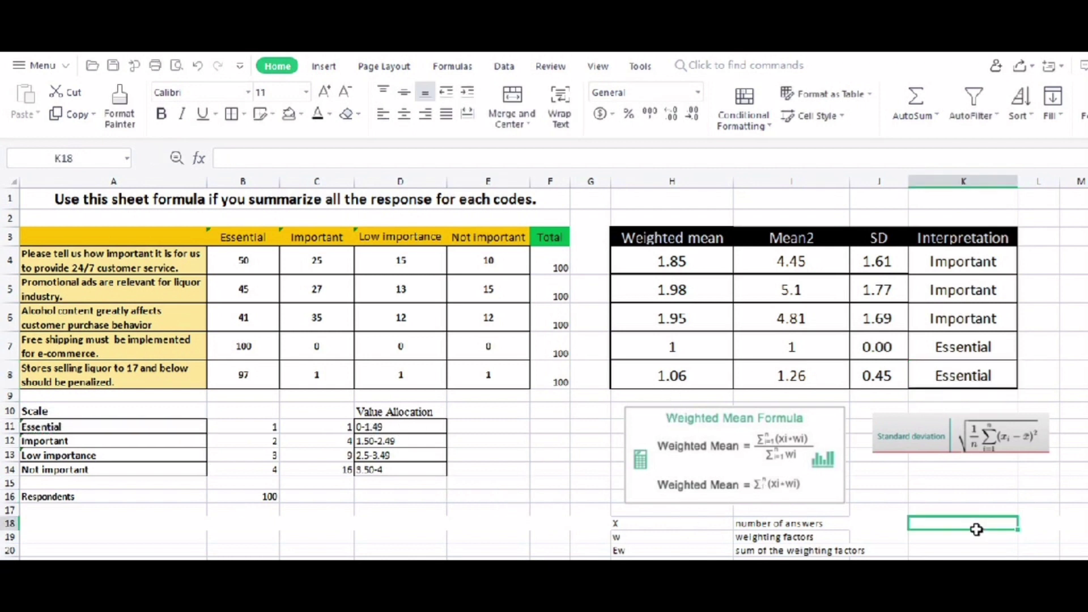